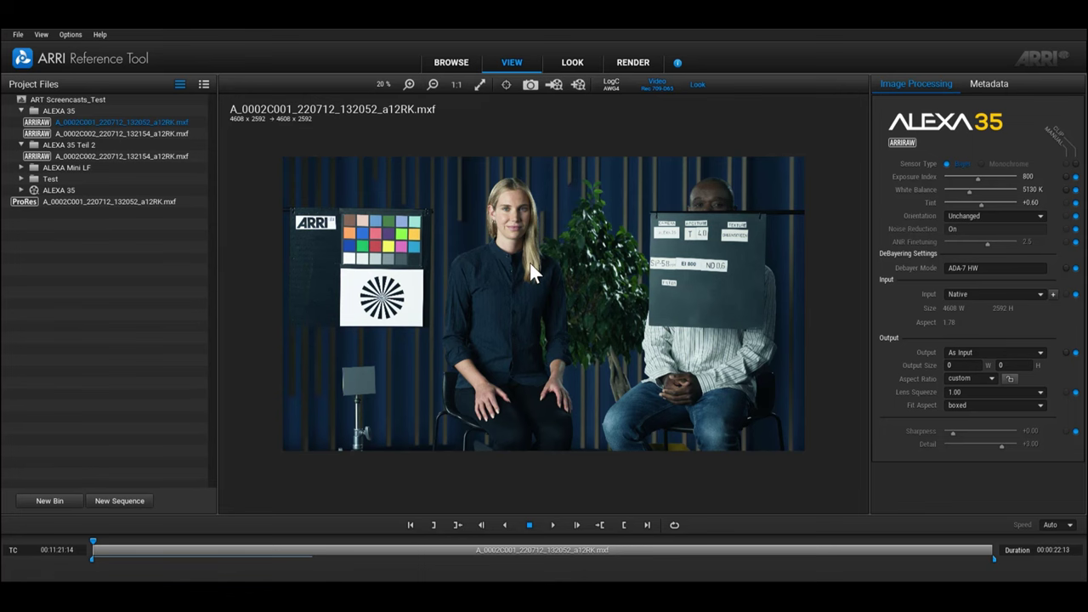
Step: Step through the zoom levels back to fit, lower Exposure Index to 500, and list the clip metadata
click(408, 85)
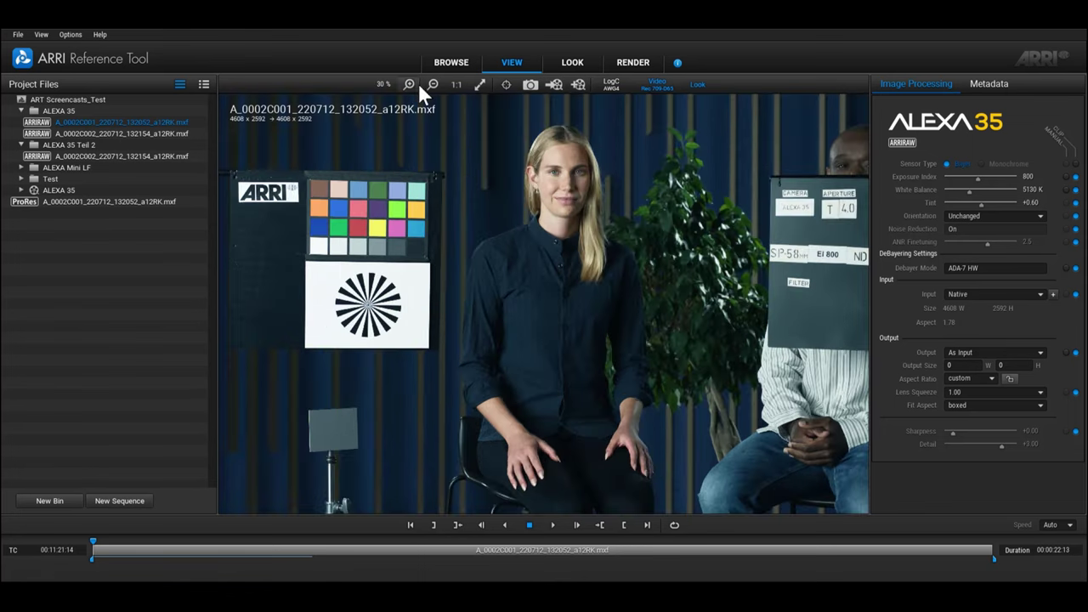
click(431, 84)
click(454, 84)
click(480, 84)
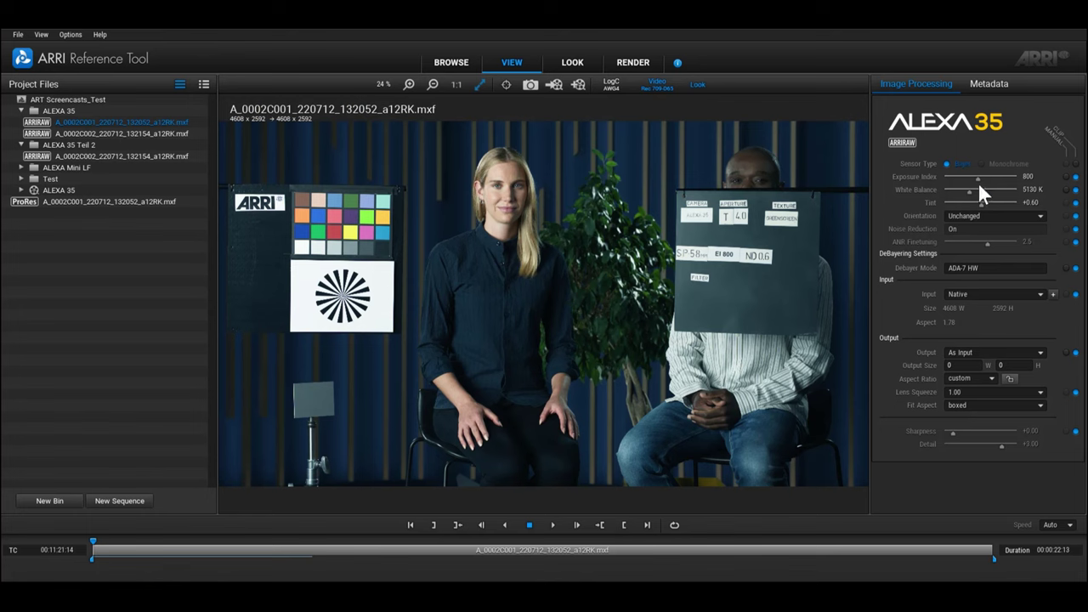
mouse_move(974, 176)
mouse_down()
mouse_move(965, 174)
mouse_move(977, 192)
mouse_up()
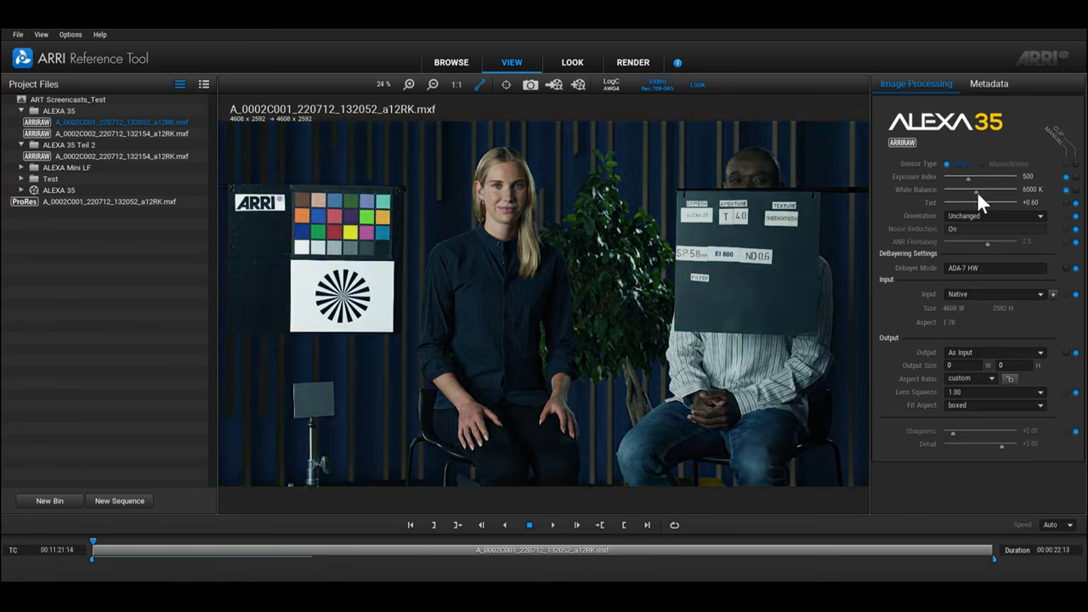
click(988, 89)
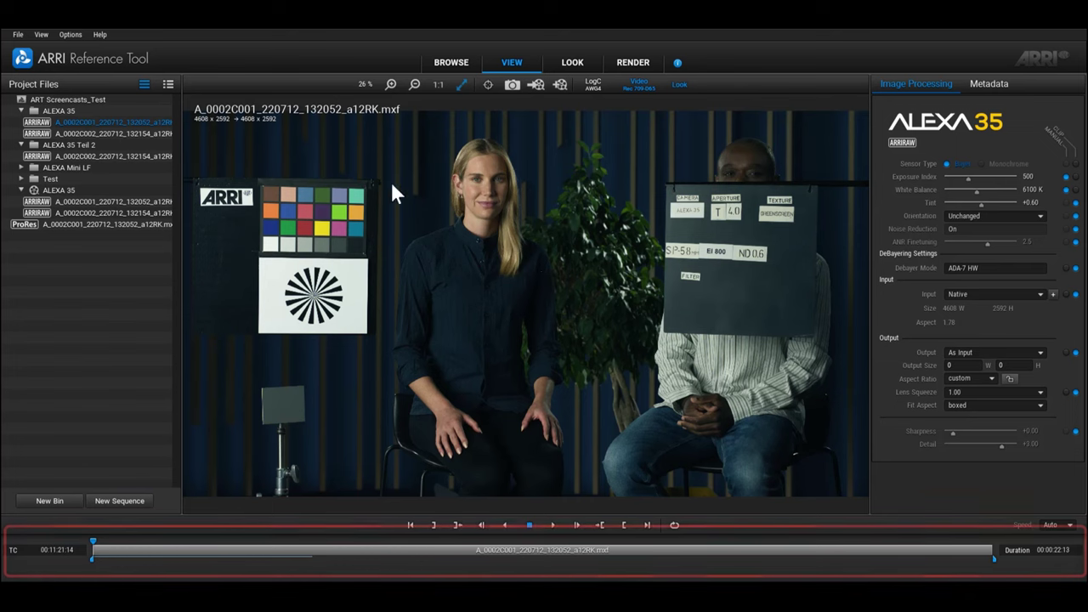
Step: Load the first clip of the second ALEXA 35 bin into the viewer
click(111, 202)
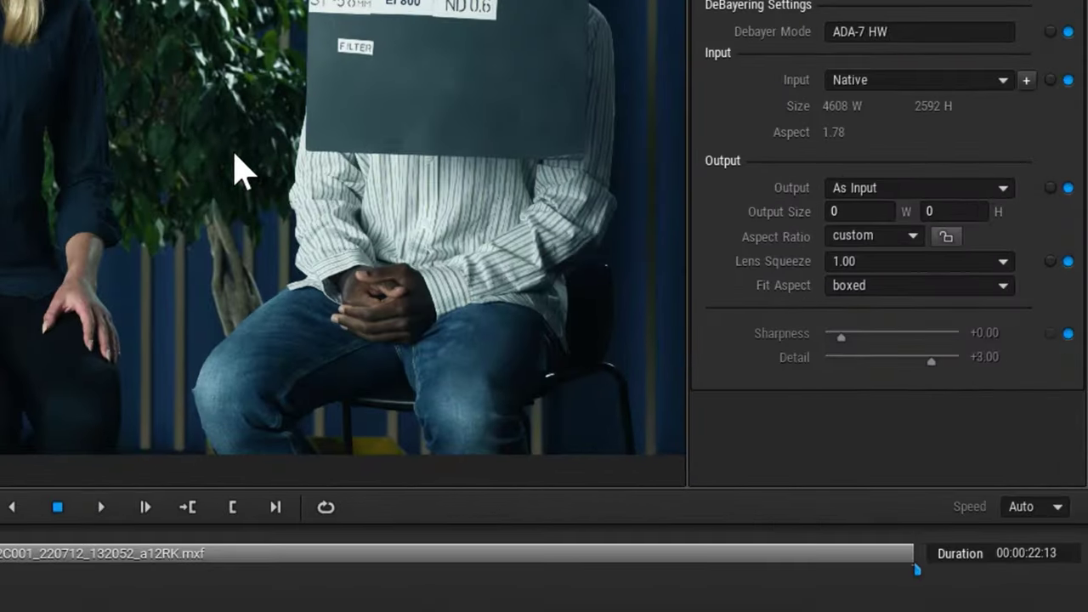
Step: Check the playback speed list, play the clip, and bring up the timeline time display choices
click(1059, 507)
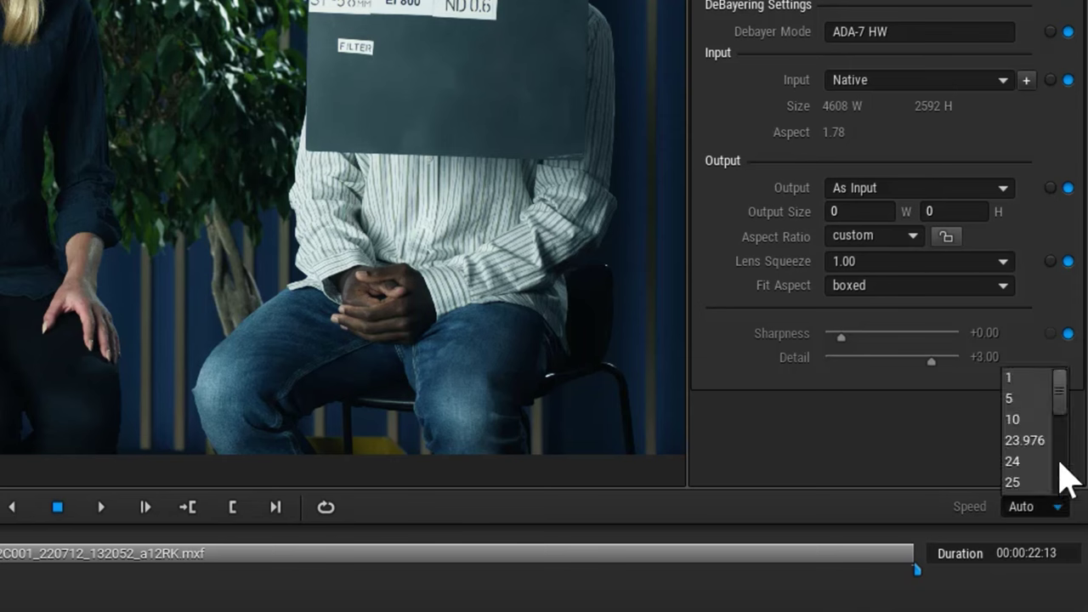
mouse_move(1063, 406)
mouse_down()
mouse_move(1075, 480)
mouse_move(1071, 418)
mouse_up()
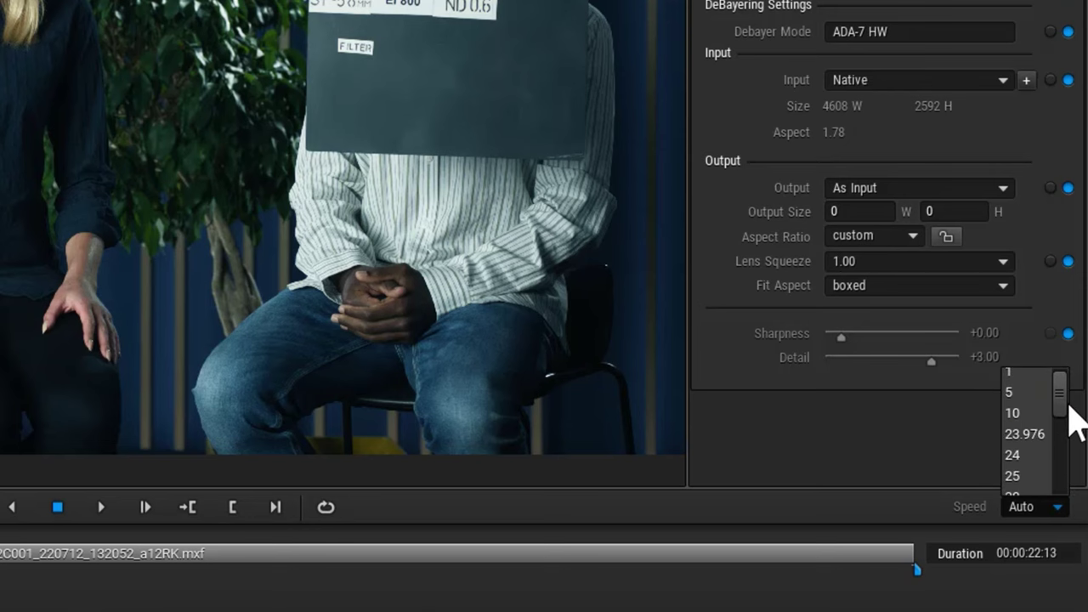
click(1059, 507)
click(102, 507)
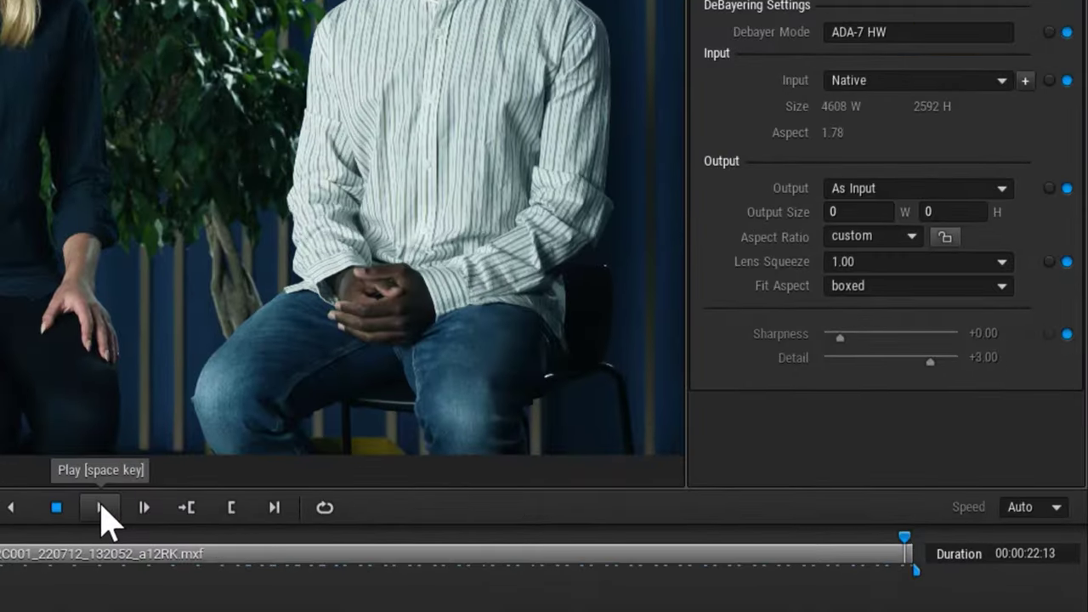
click(1028, 551)
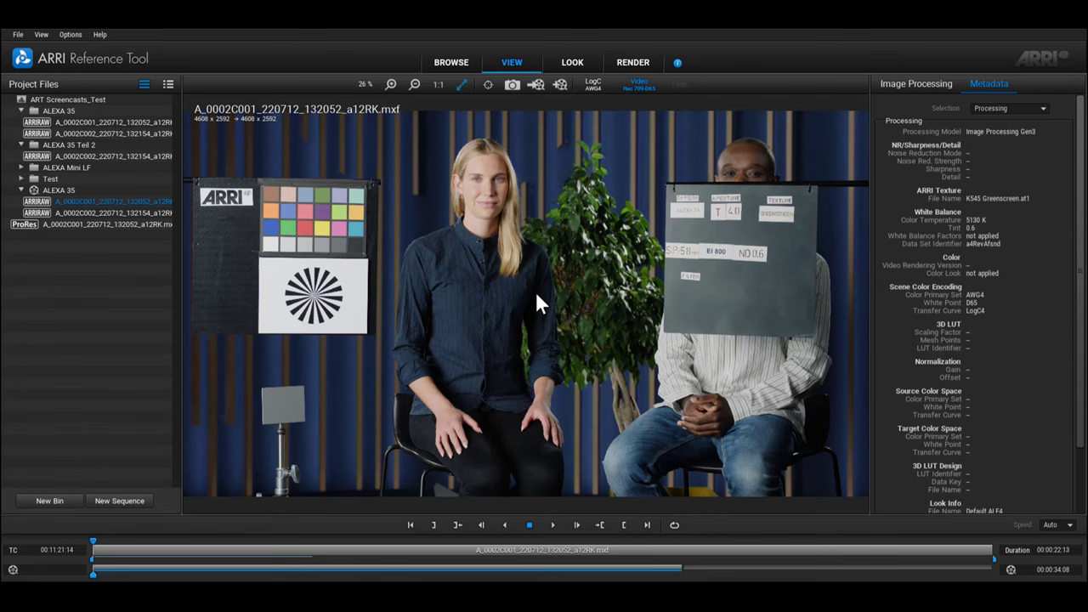
Step: Hide and restore the project files panel, hide the settings panel, and switch to full screen
key(x)
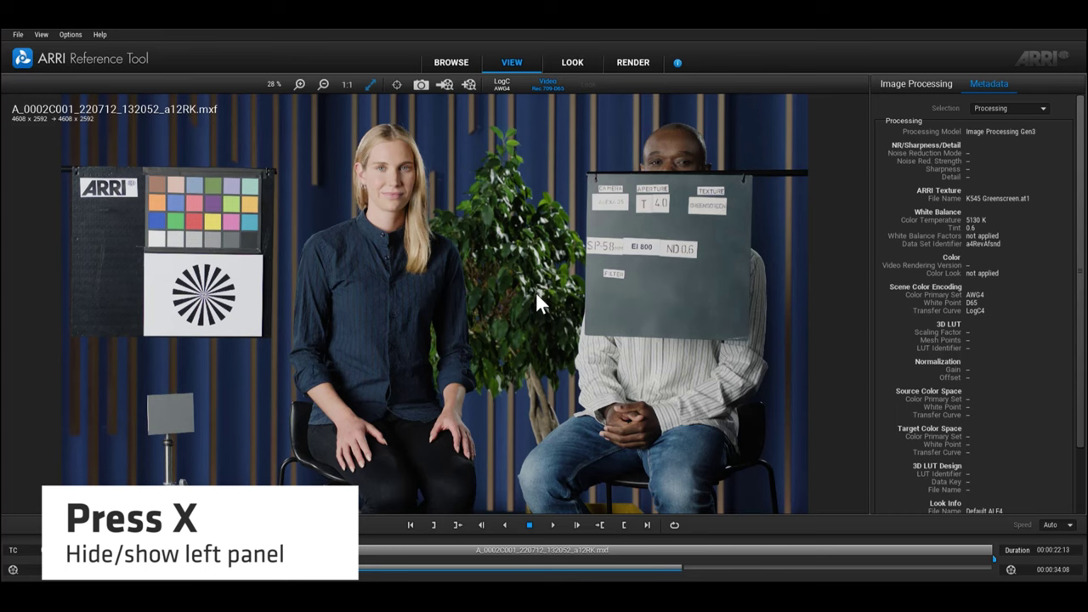
key(x)
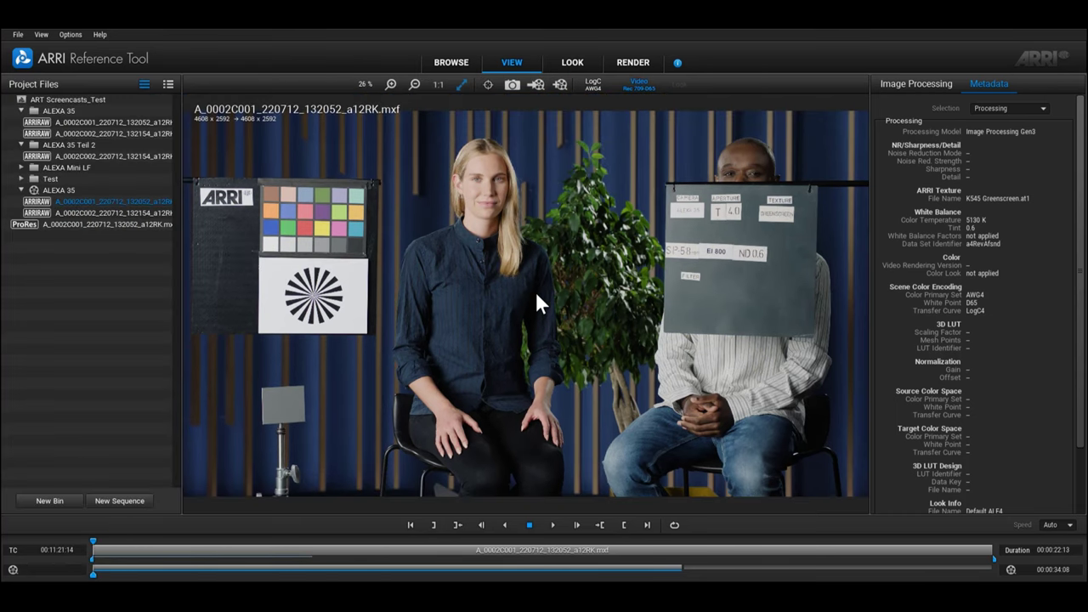
key(v)
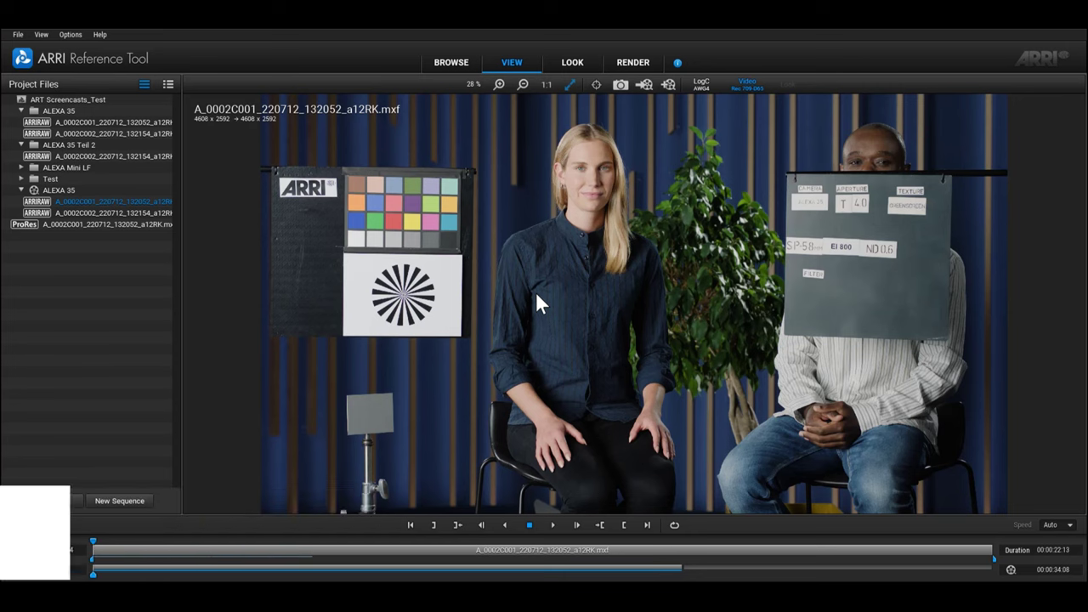
key(Tab)
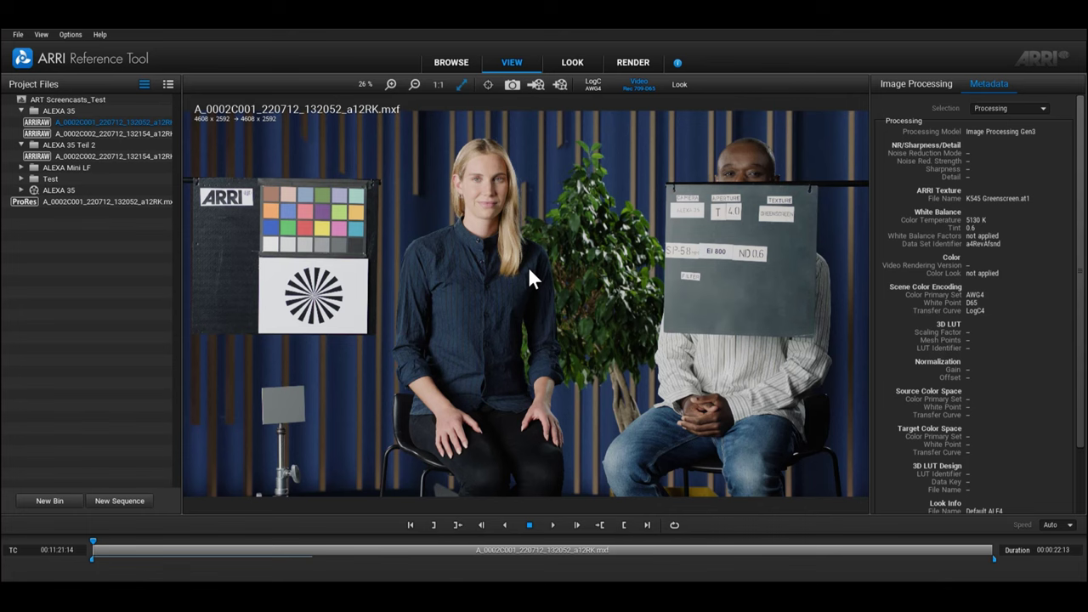
Step: Step the viewer zoom through 40%, zoomed out, 1:1 and back to fit
click(387, 81)
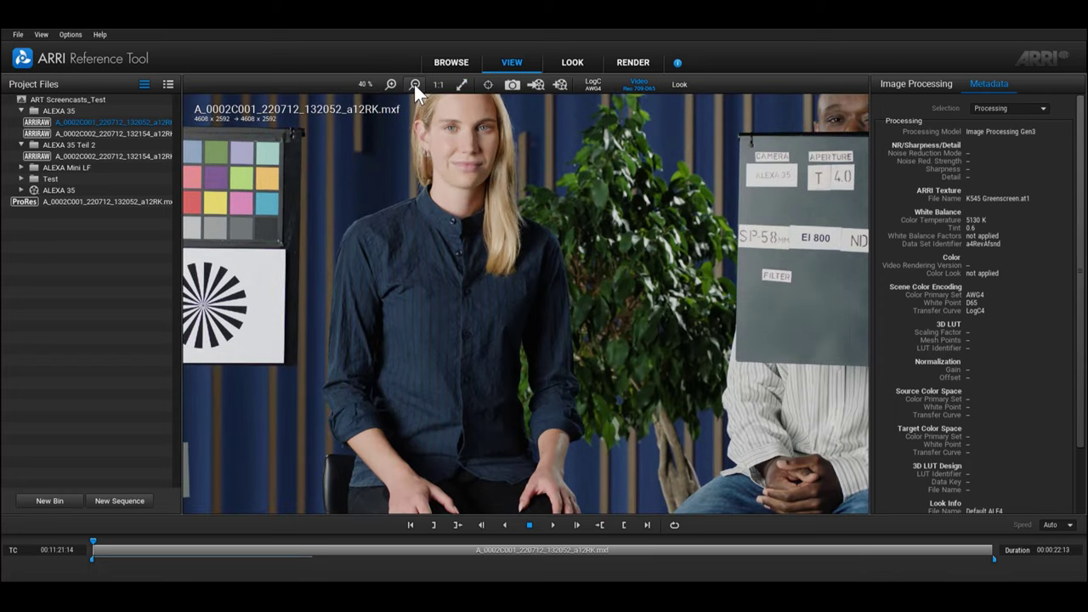
click(414, 85)
click(415, 85)
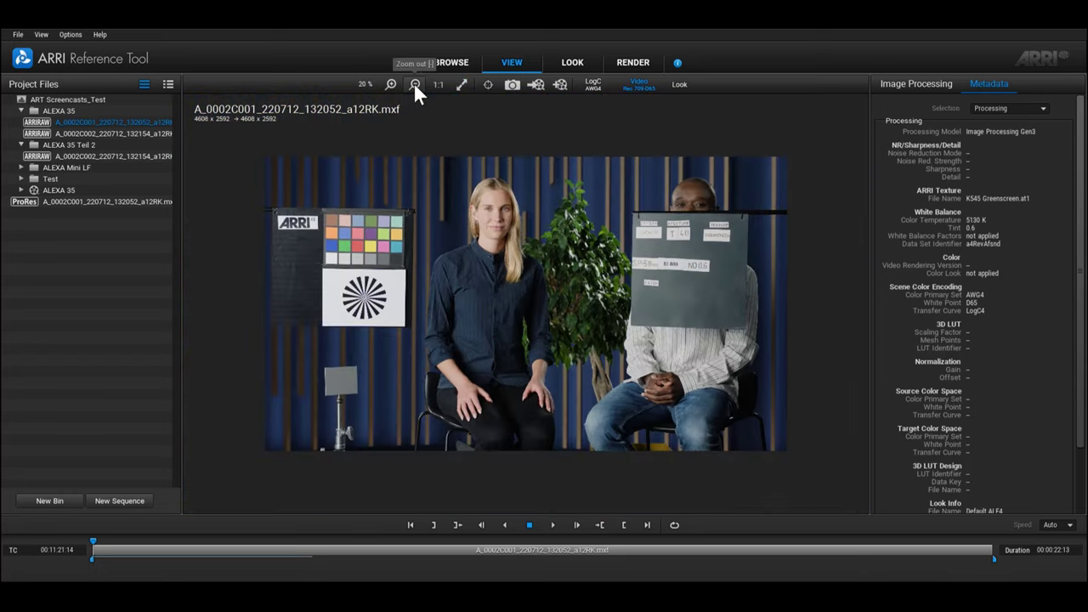
click(439, 85)
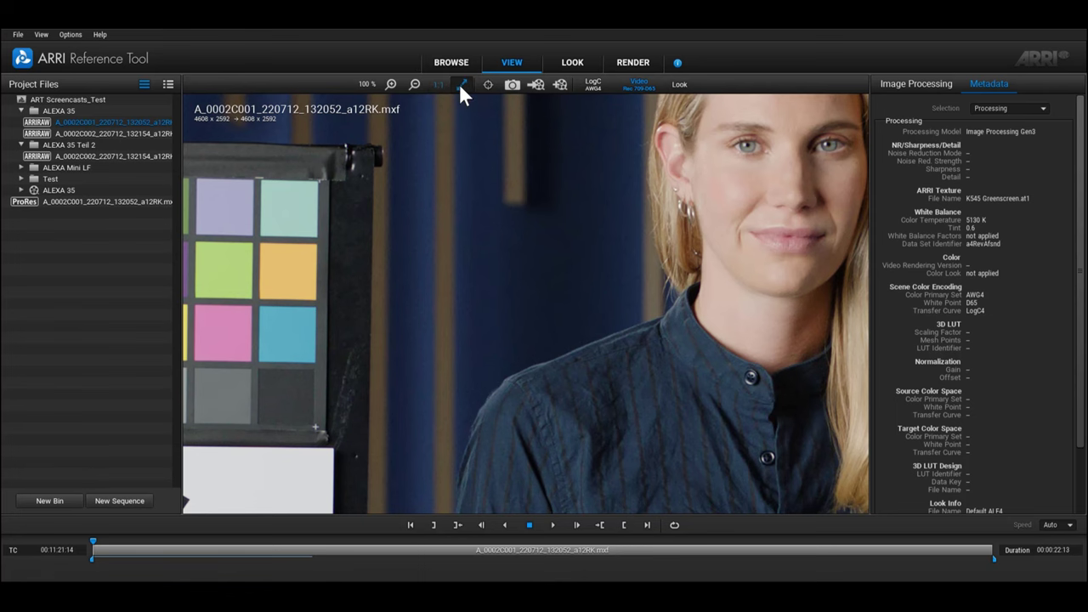
click(461, 85)
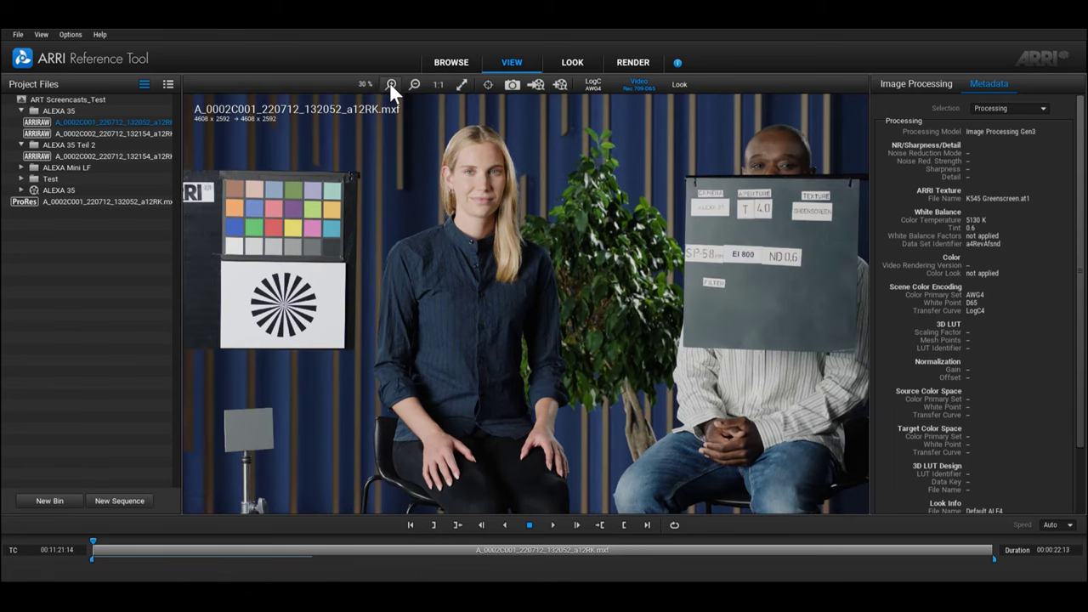
Step: Magnify to 40%, pan around the enlarged picture, and switch the viewer to full screen
click(391, 85)
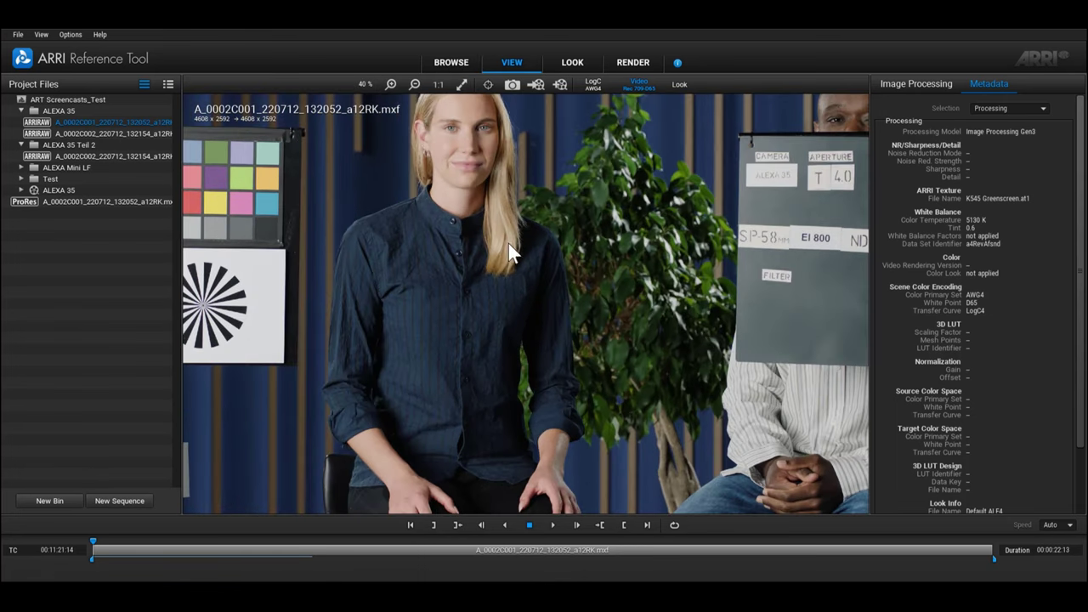
drag(518, 261, 503, 333)
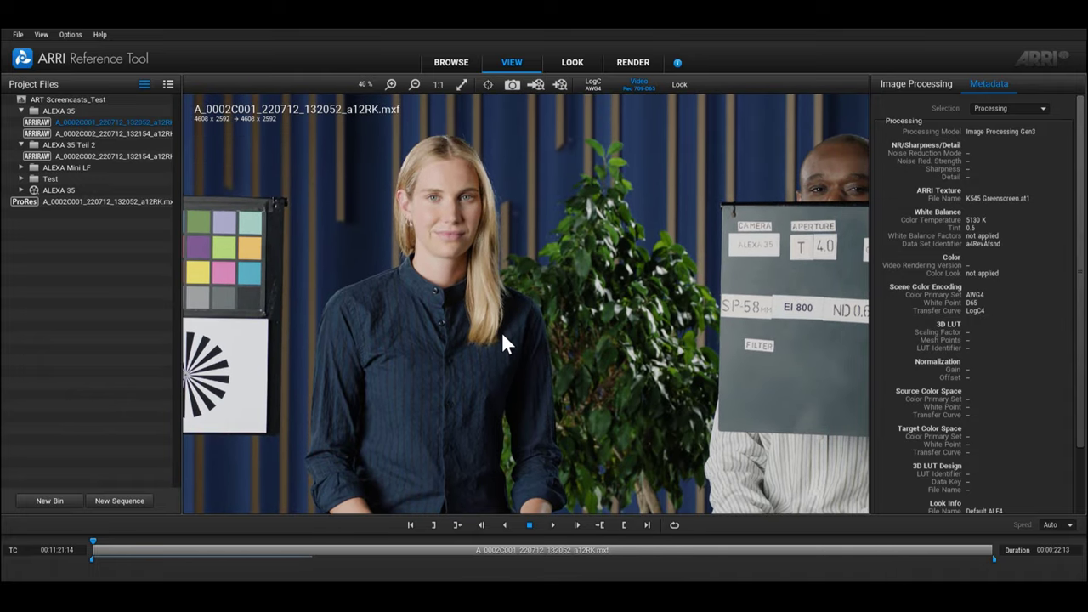
key(f)
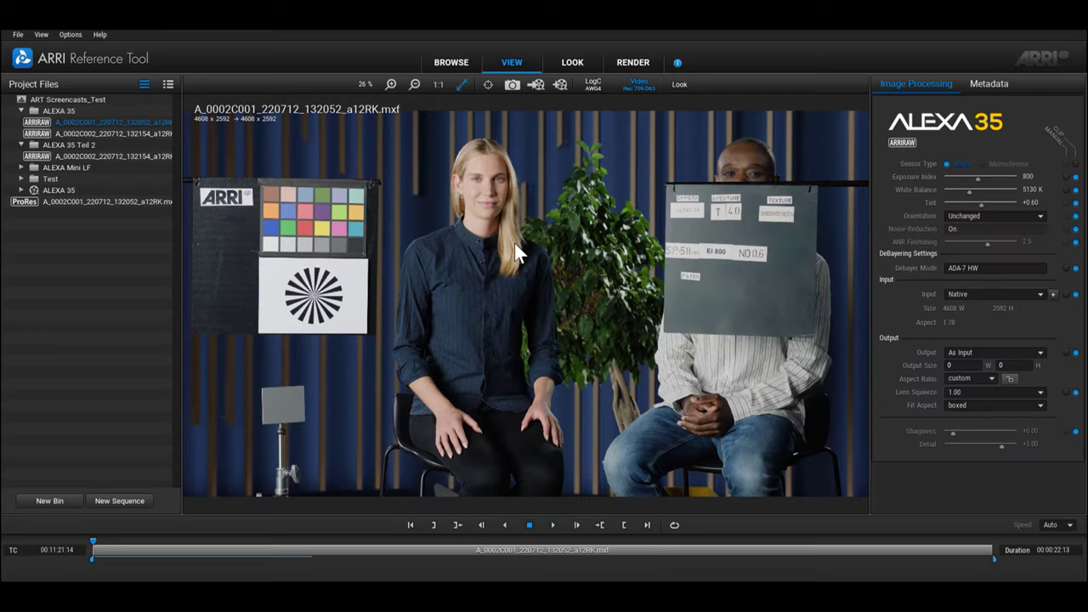
Step: Turn on the pixel value readout to inspect RGB values over the image
click(488, 84)
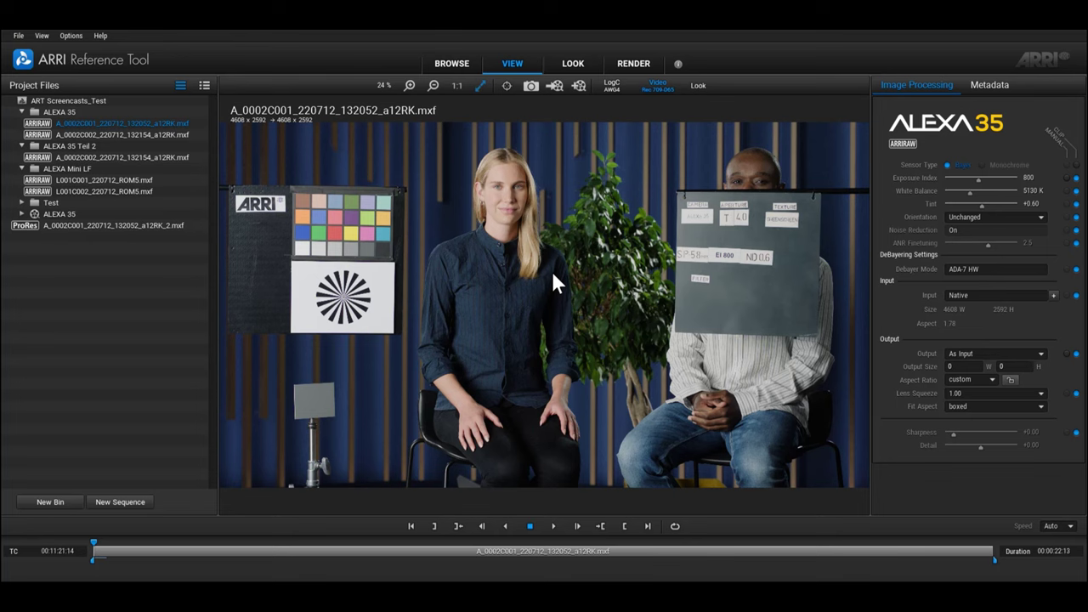
Step: Save a JPEG viewer snapshot named Testbild into Desktop/ART Screencasts/Allgemein
click(529, 87)
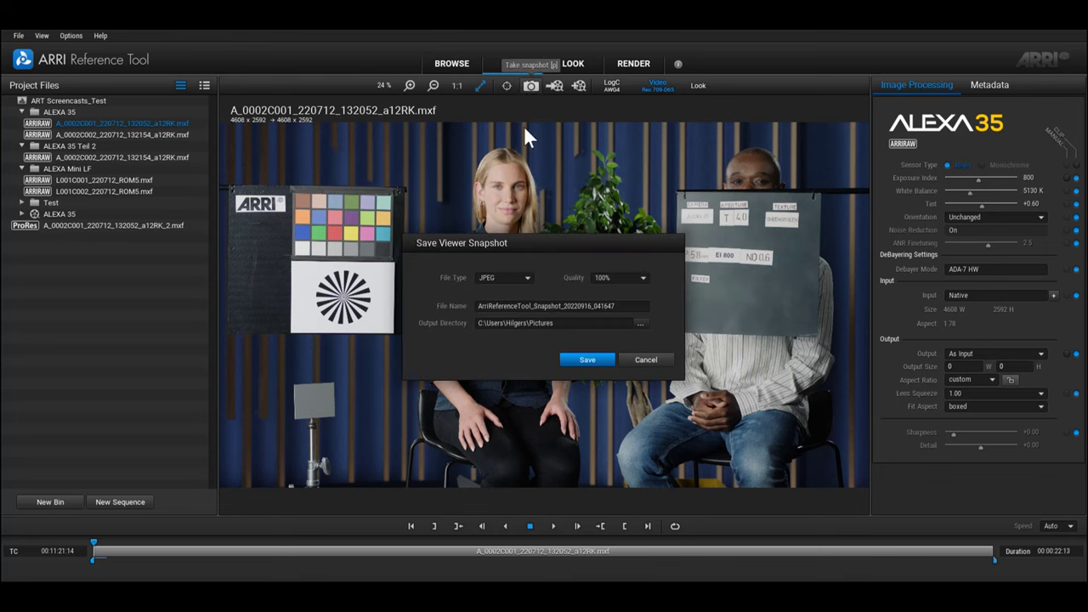
click(526, 282)
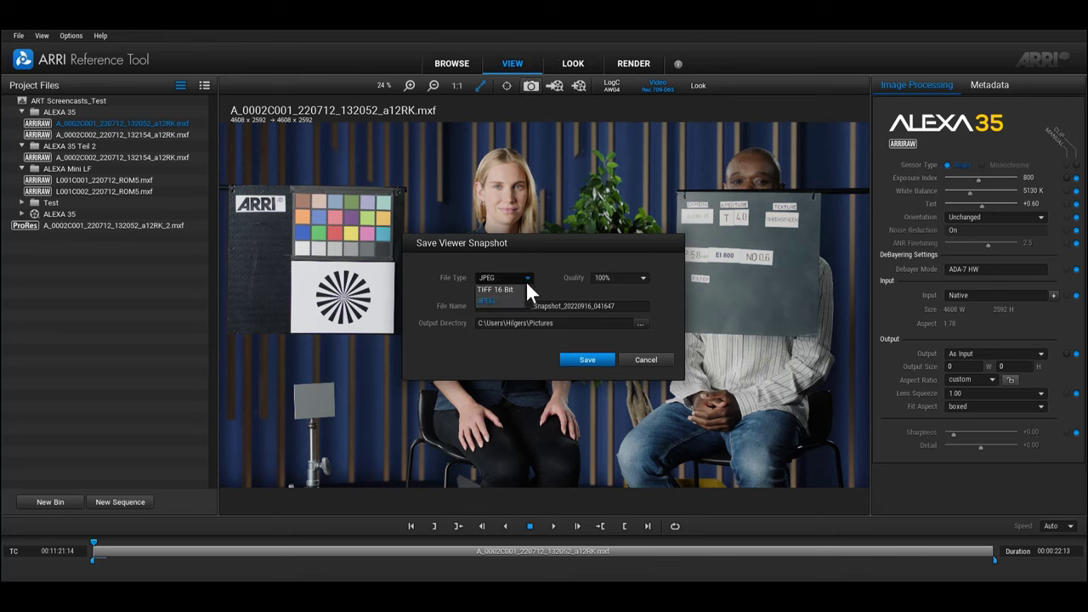
click(527, 284)
drag(615, 306, 479, 306)
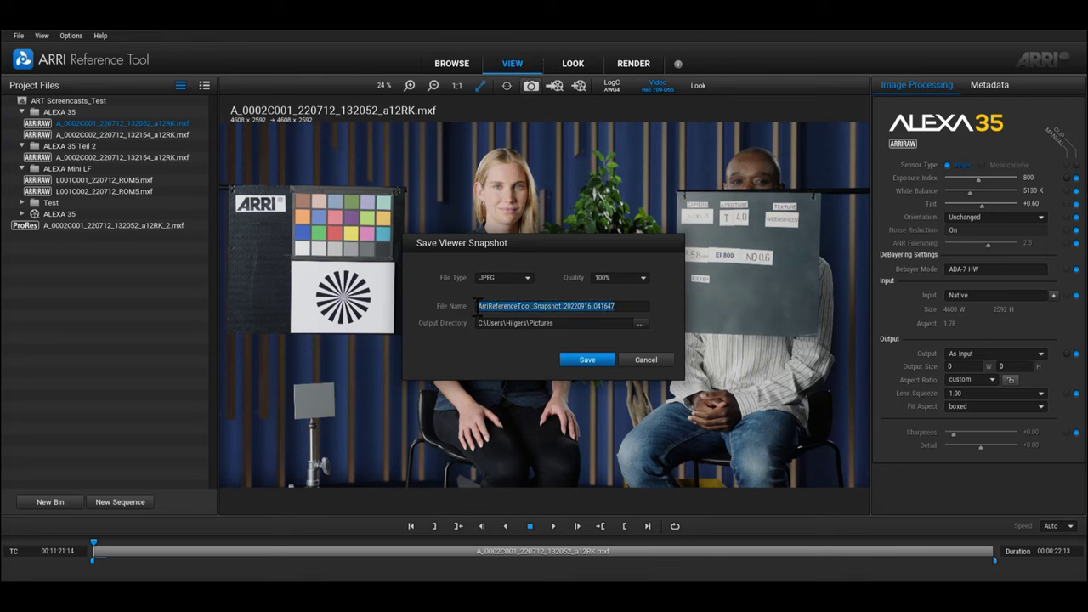
text(Testbild)
click(640, 324)
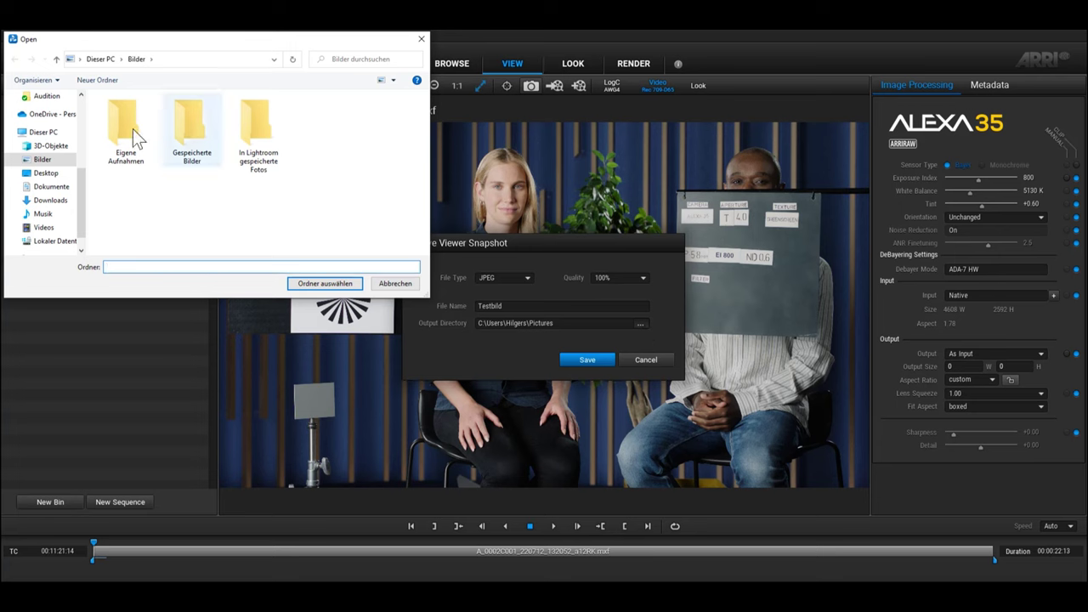
click(46, 173)
double_click(125, 124)
click(126, 123)
click(325, 283)
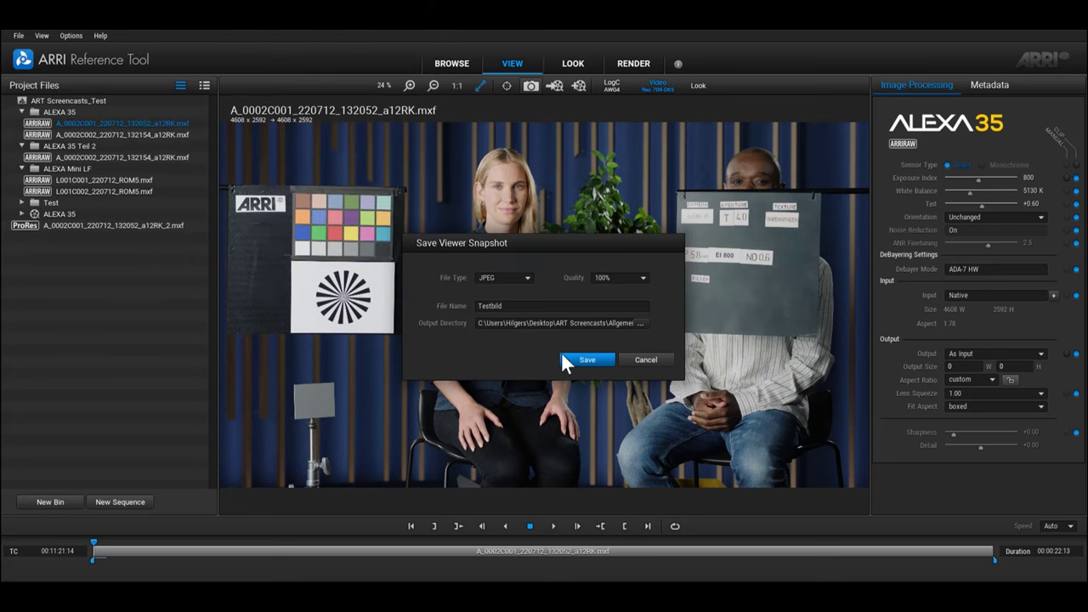
click(598, 368)
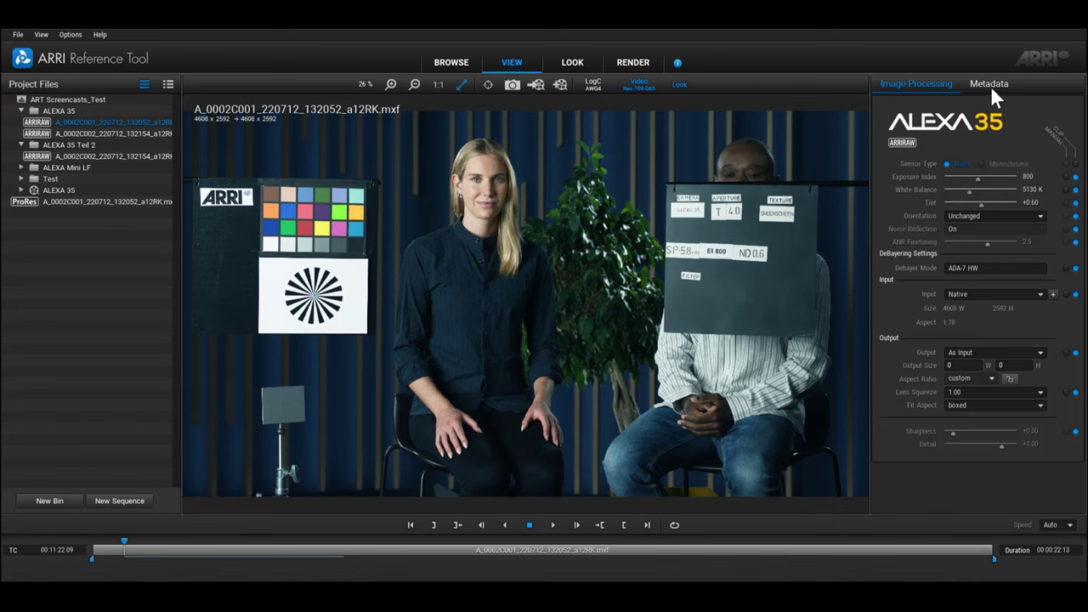
Step: Show the clip's metadata filtered to only the Processing fields
click(990, 86)
click(949, 86)
click(985, 91)
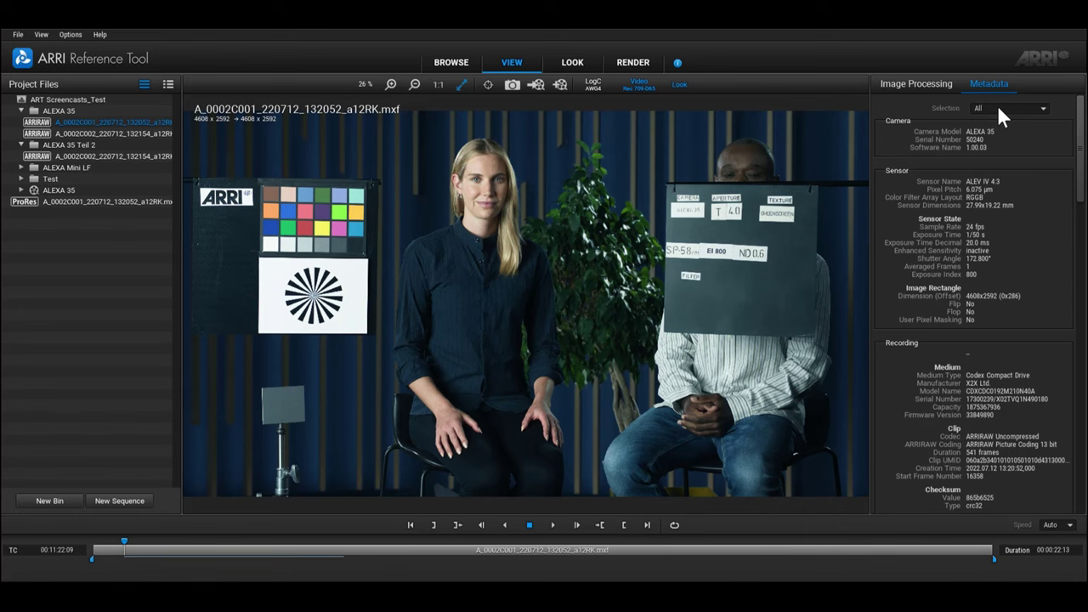
click(997, 104)
drag(1044, 129, 1046, 149)
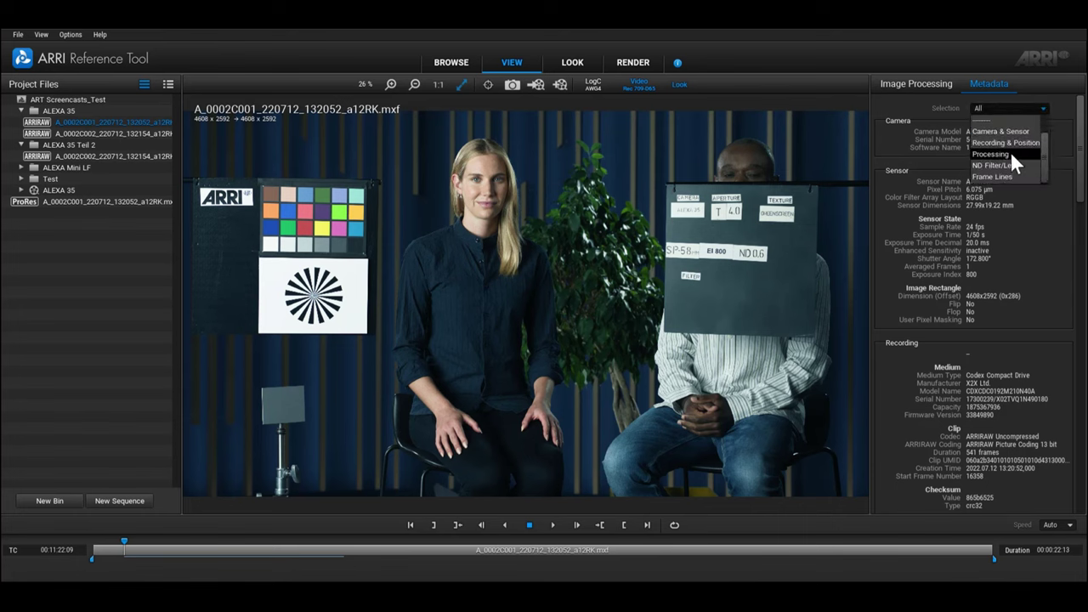
click(1010, 153)
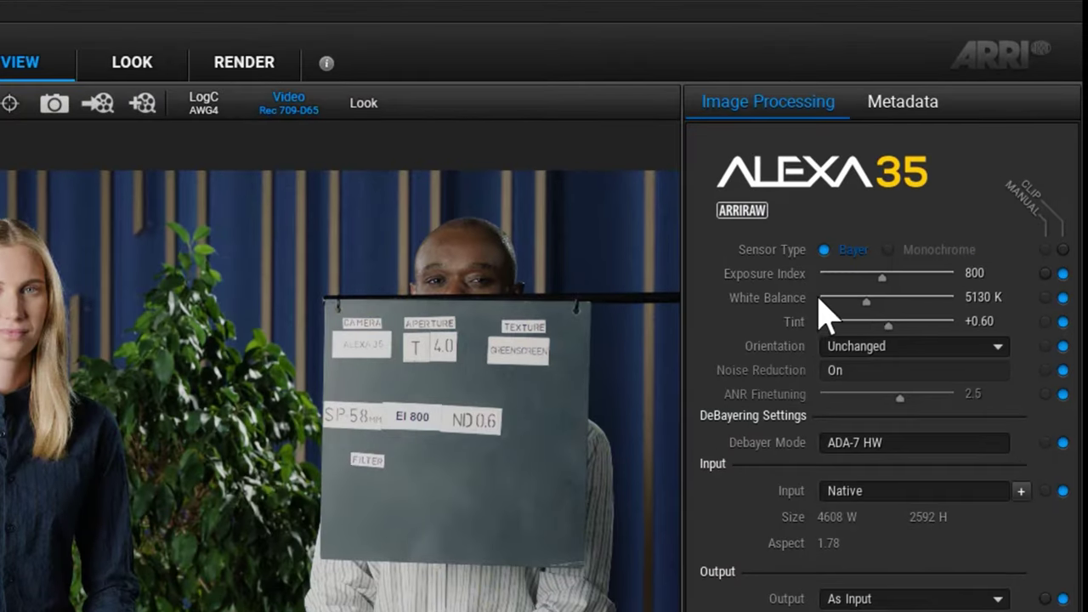
Step: Raise White Balance to 6300 K, compare manual and clip values, then undo the last toggle
drag(970, 192, 980, 194)
drag(885, 304, 886, 305)
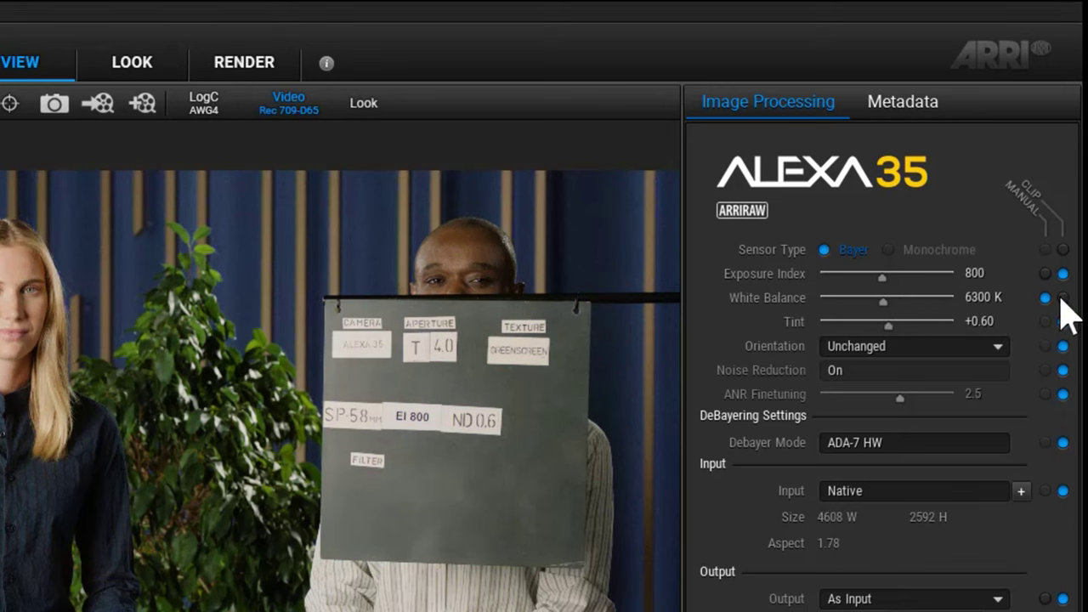
click(1061, 298)
click(1050, 297)
click(1064, 299)
click(1049, 300)
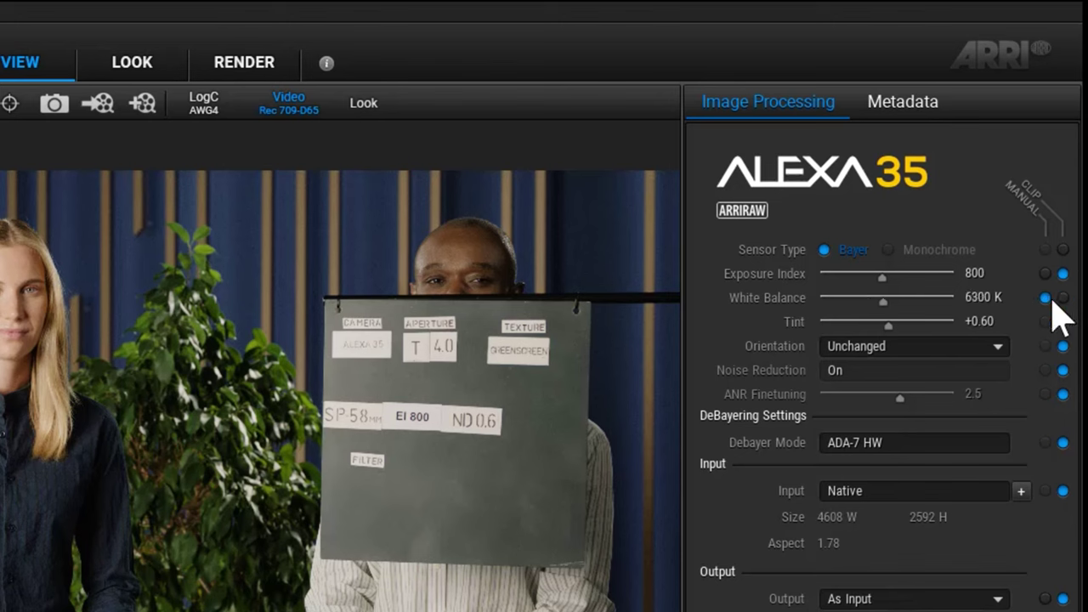
click(1061, 297)
key(ctrl+z)
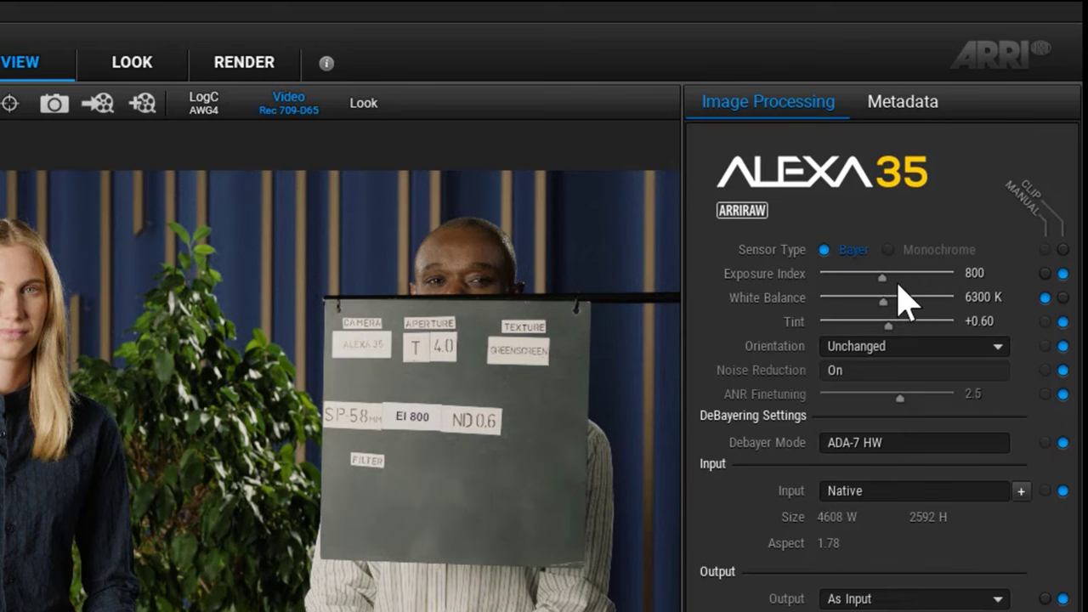
Step: Switch White Balance to manual, nudge it in fine steps, and enter 6138 in the value field
click(1062, 297)
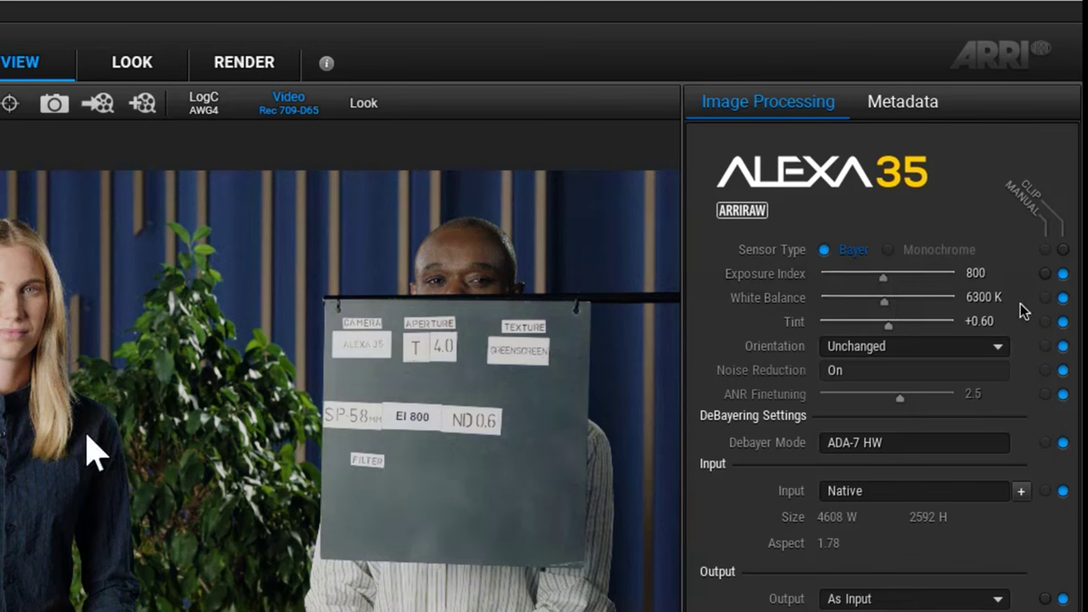
drag(887, 302, 884, 302)
double_click(997, 296)
text(6138)
scroll(997, 297, up, 3)
scroll(997, 297, up, 2)
scroll(997, 296, down, 7)
scroll(997, 297, up, 6)
Step: Clear the White Balance field and commit a value of 5000 K
key(BackSpace)
key(BackSpace)
key(BackSpace)
key(BackSpace)
text(5000)
key(Return)
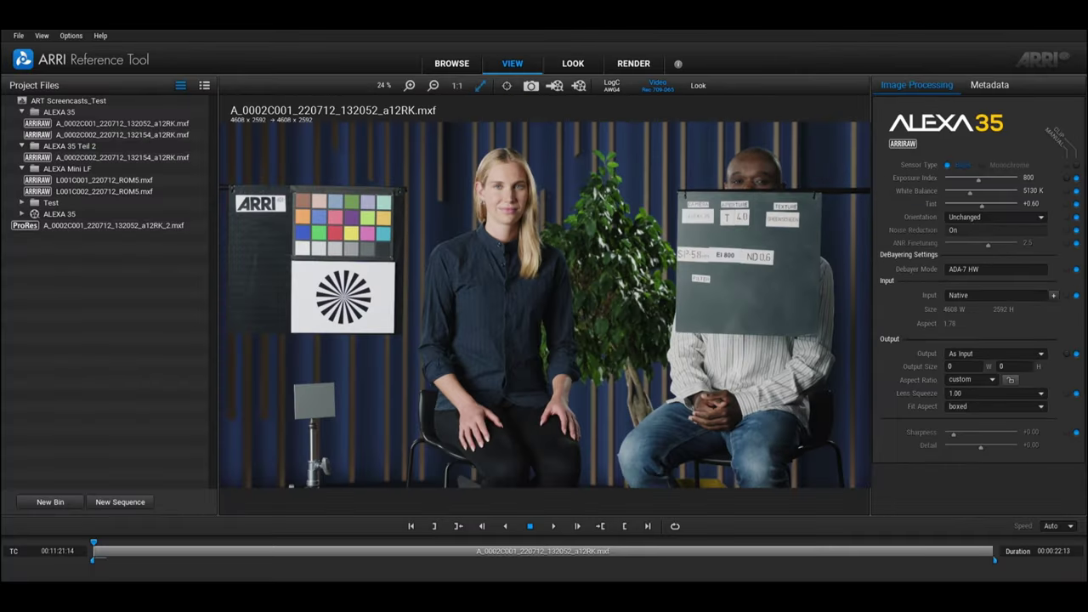
Step: Copy only White Balance / Tint from A_0002C001_220712_132052_a12RK.mxf and paste onto A_0002C002_220712_132154_a12RK.mxf
click(75, 124)
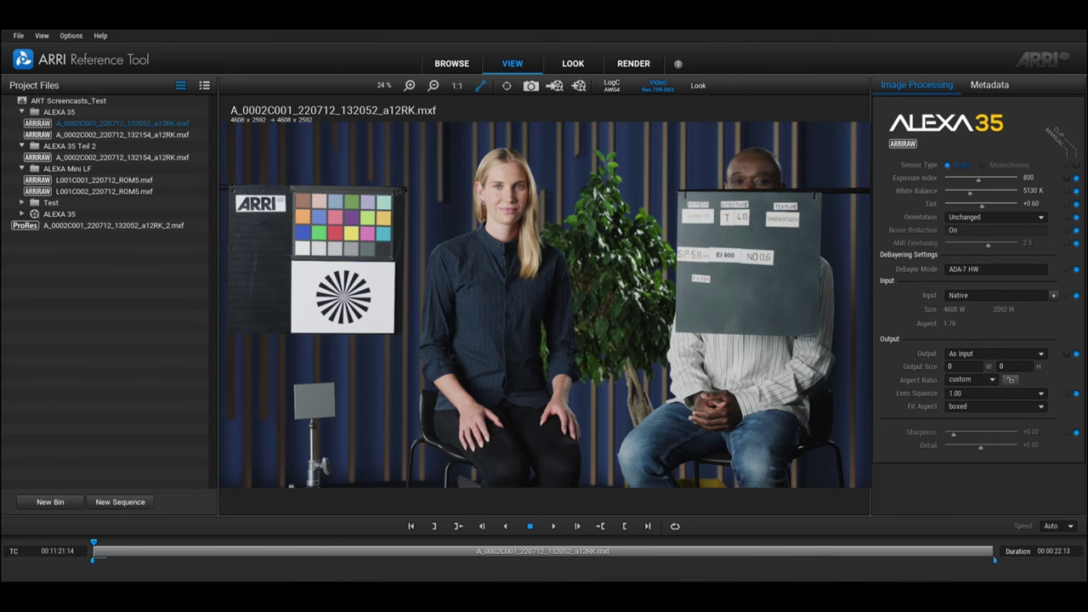
right_click(175, 124)
click(204, 189)
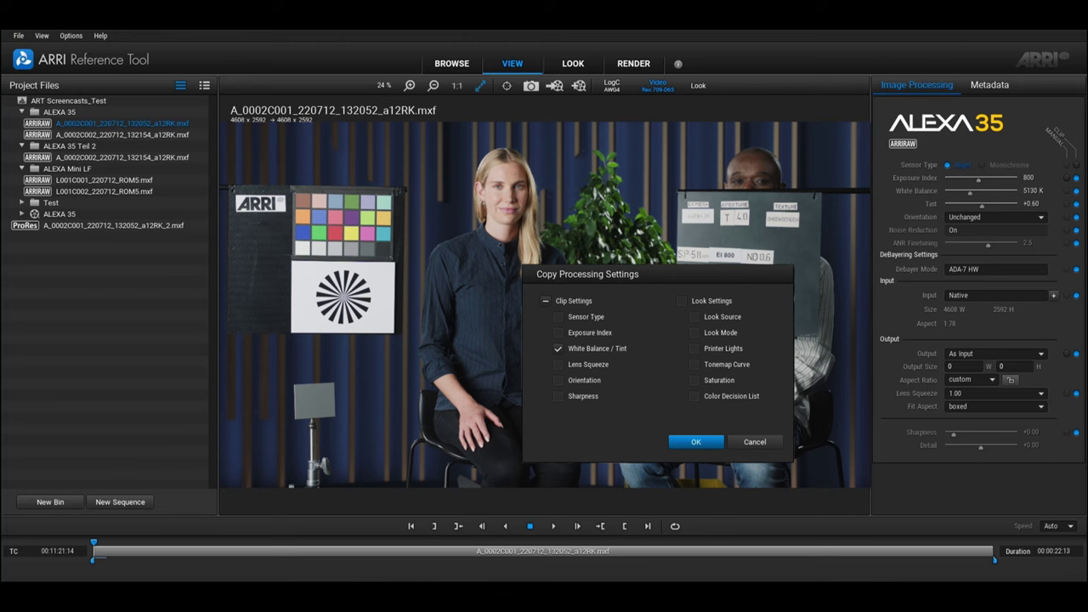
click(677, 443)
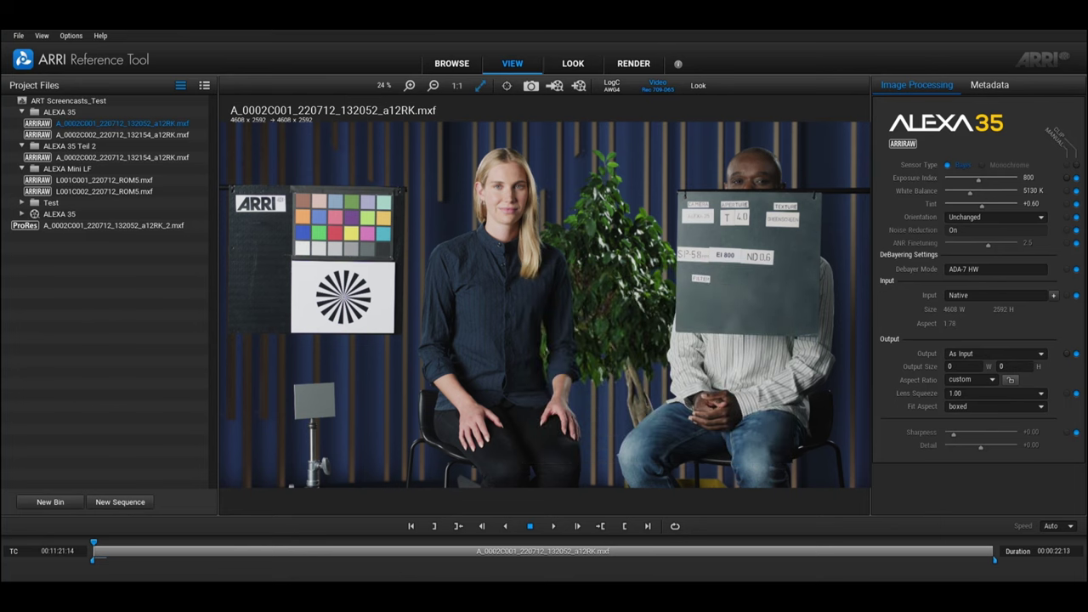
right_click(162, 135)
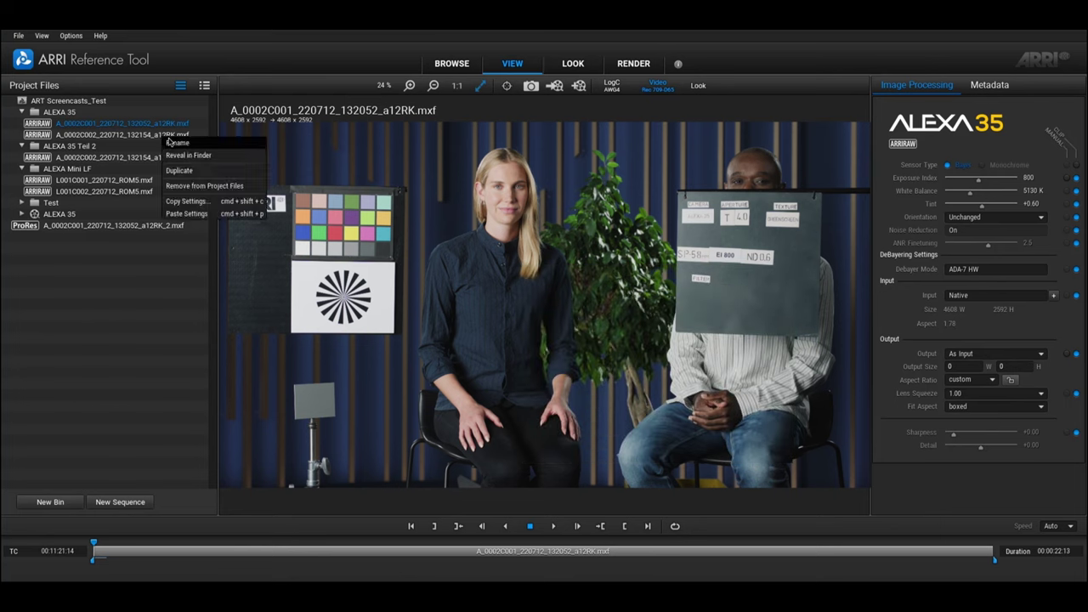
click(188, 213)
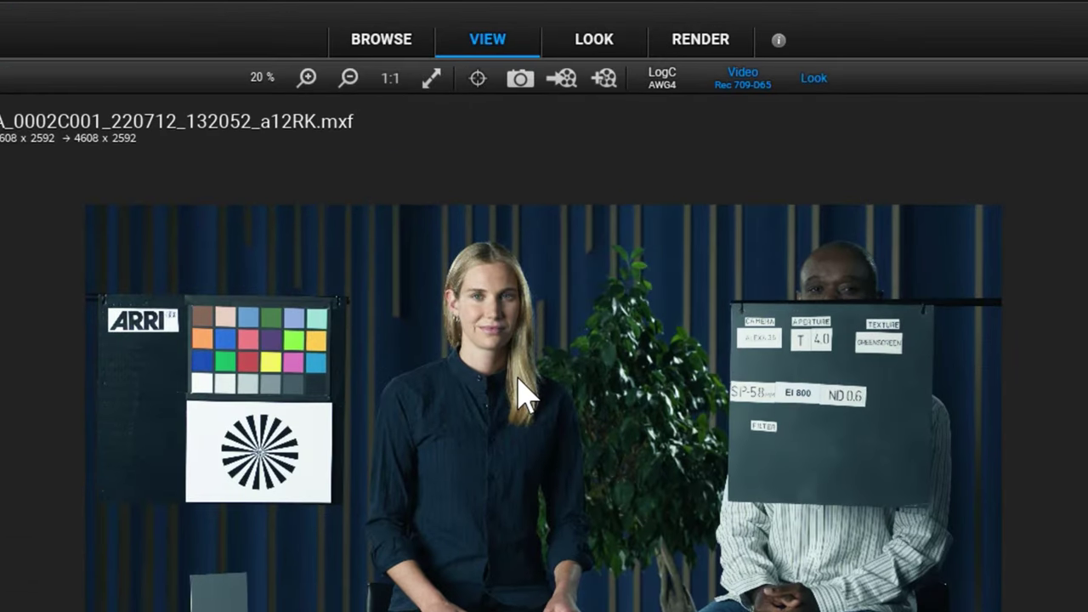
Step: Configure a quick render as ProRes 422 HQ named LEXA_35, output to the ART Screencasts folder
click(564, 81)
click(557, 436)
click(541, 488)
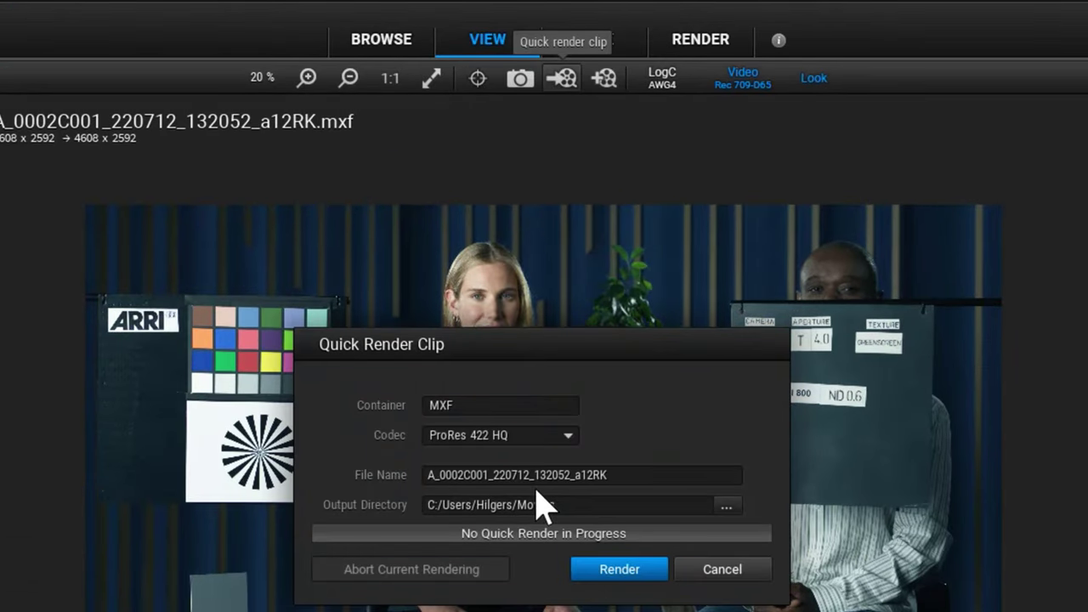
drag(629, 474, 416, 477)
text(LEXA_35)
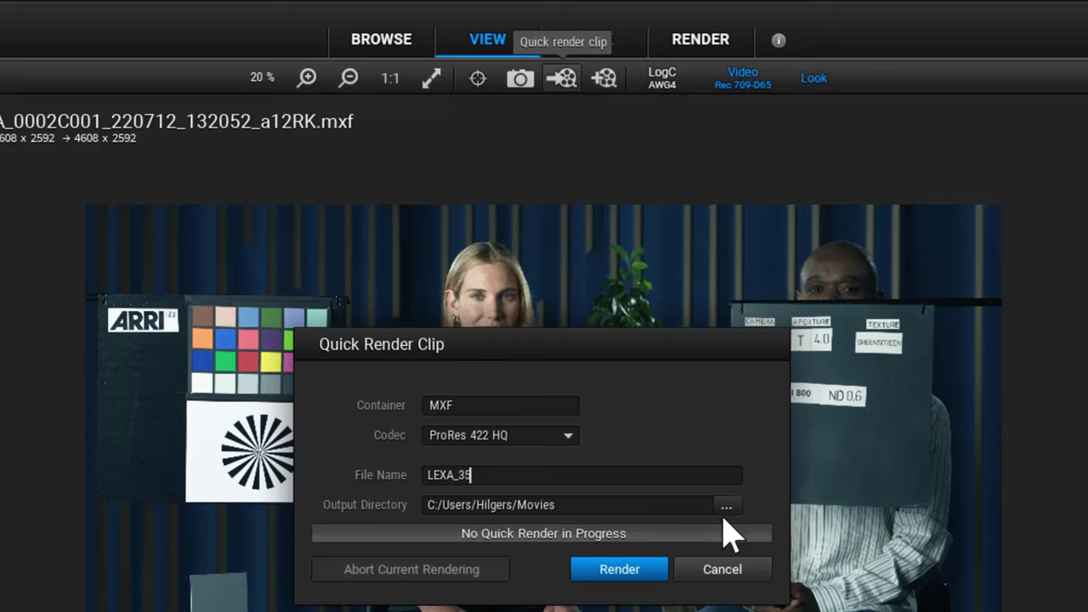
click(726, 506)
click(149, 424)
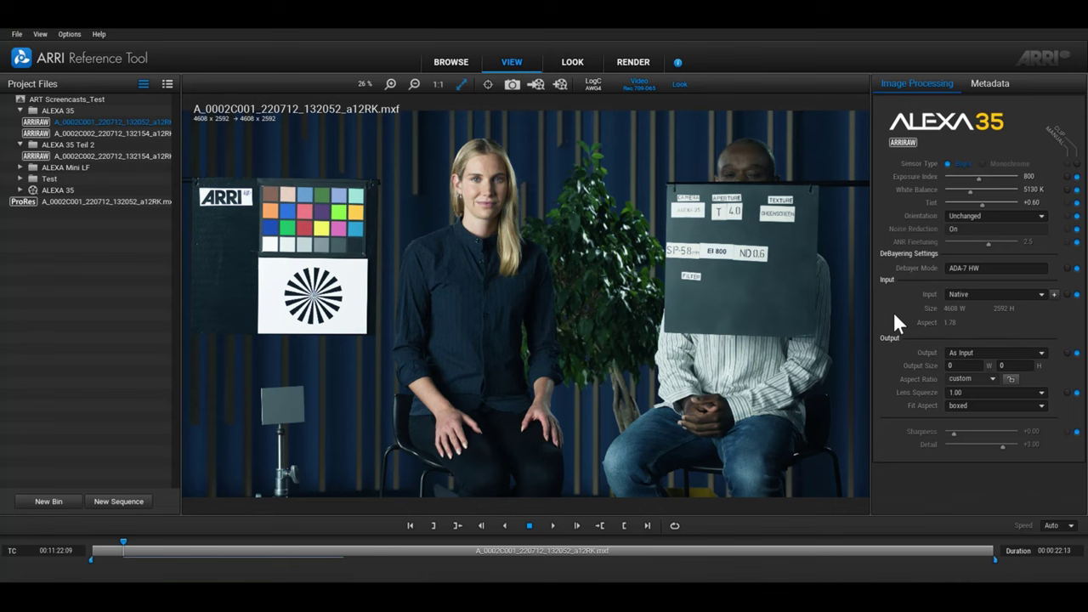
Step: Apply the ALEXA 35_05 sensor crop as the input, then open and cancel Add Sensor Crop
click(959, 296)
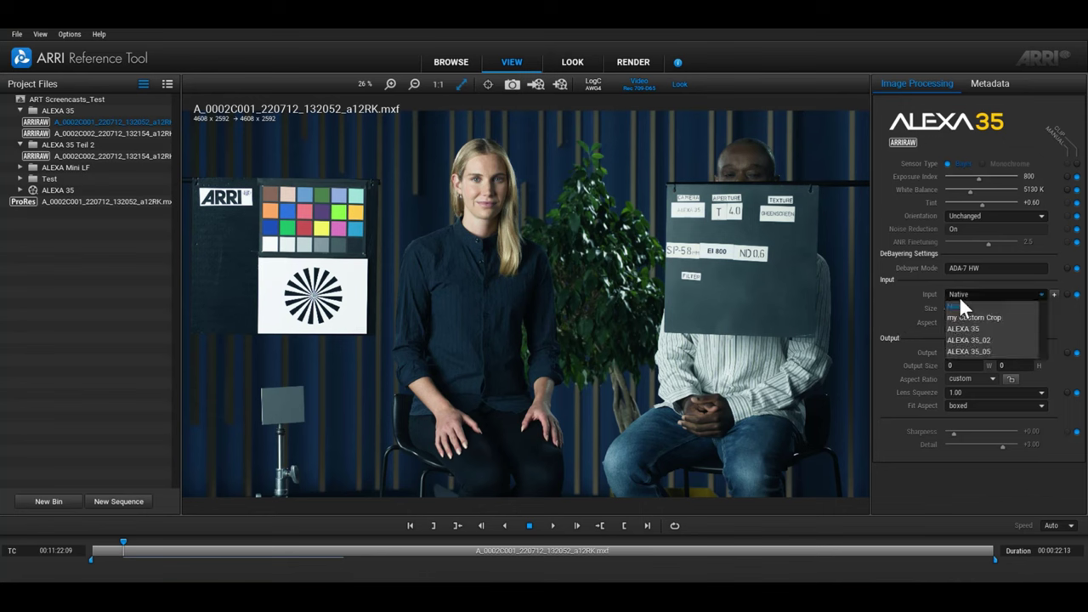
click(966, 349)
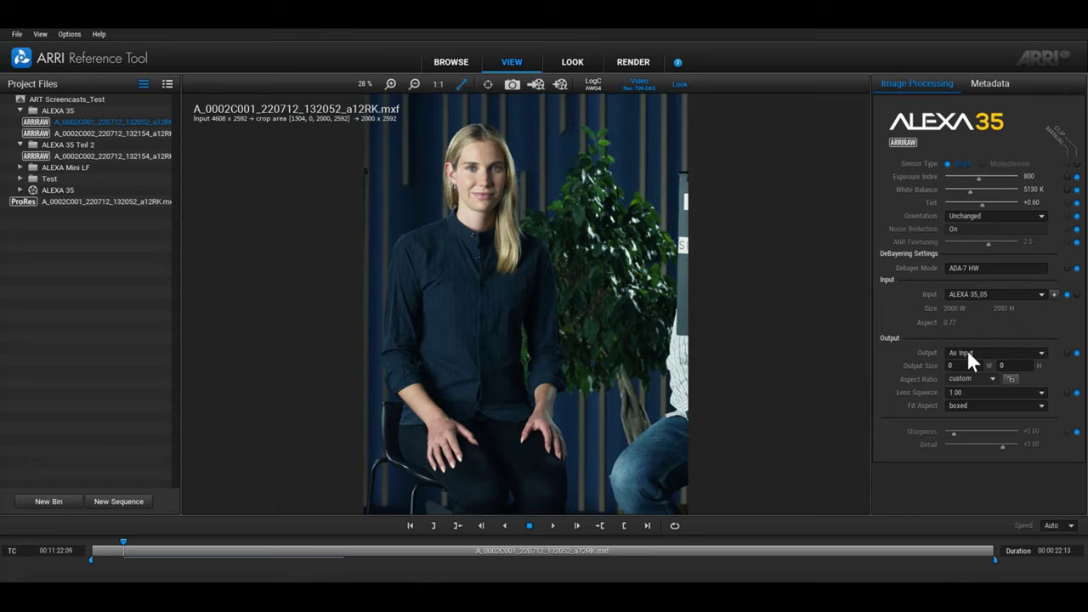
click(1054, 295)
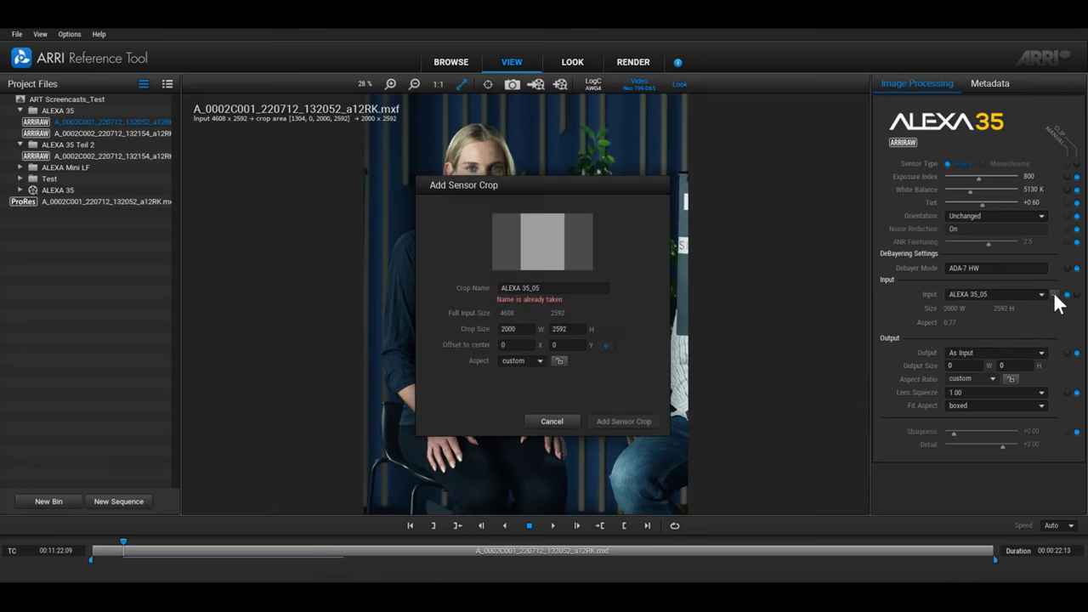
click(561, 421)
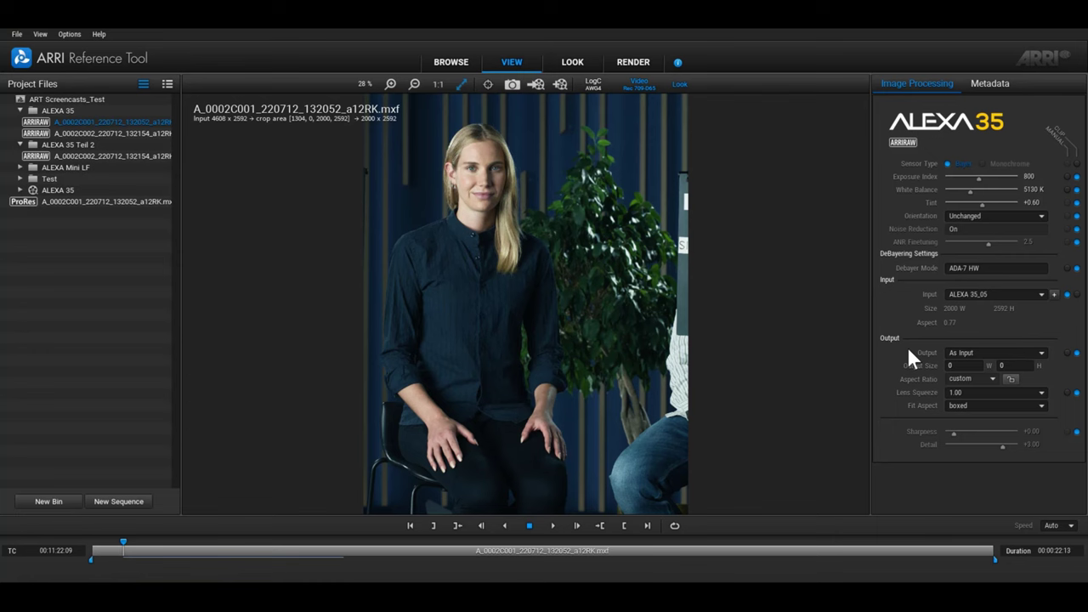
Step: Try the 2048 x 1152 2K 1.78 and As Input output resolutions, then choose Custom
click(968, 350)
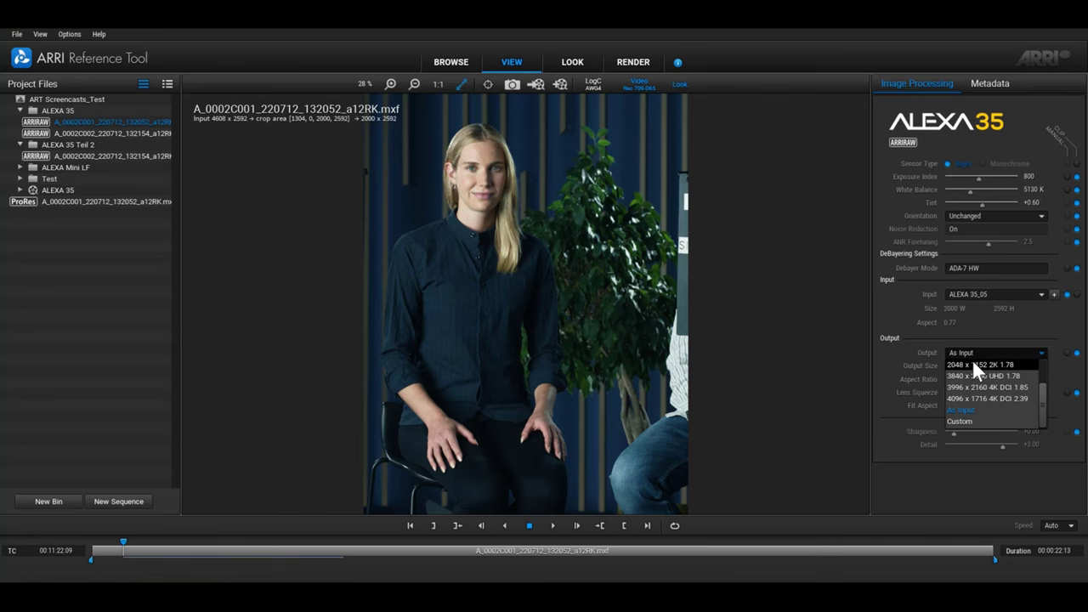
click(973, 364)
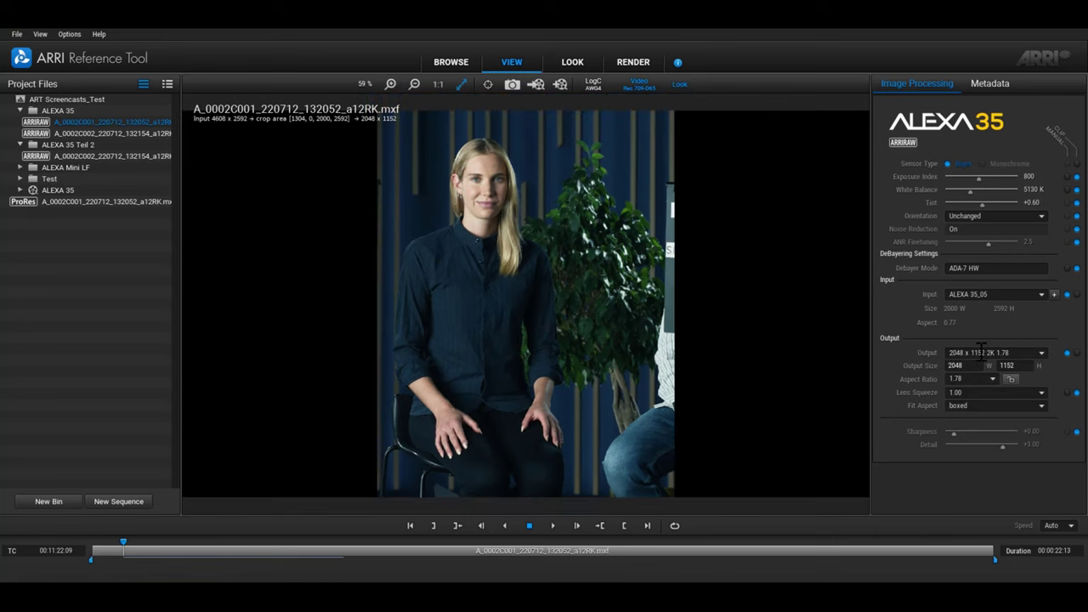
click(982, 351)
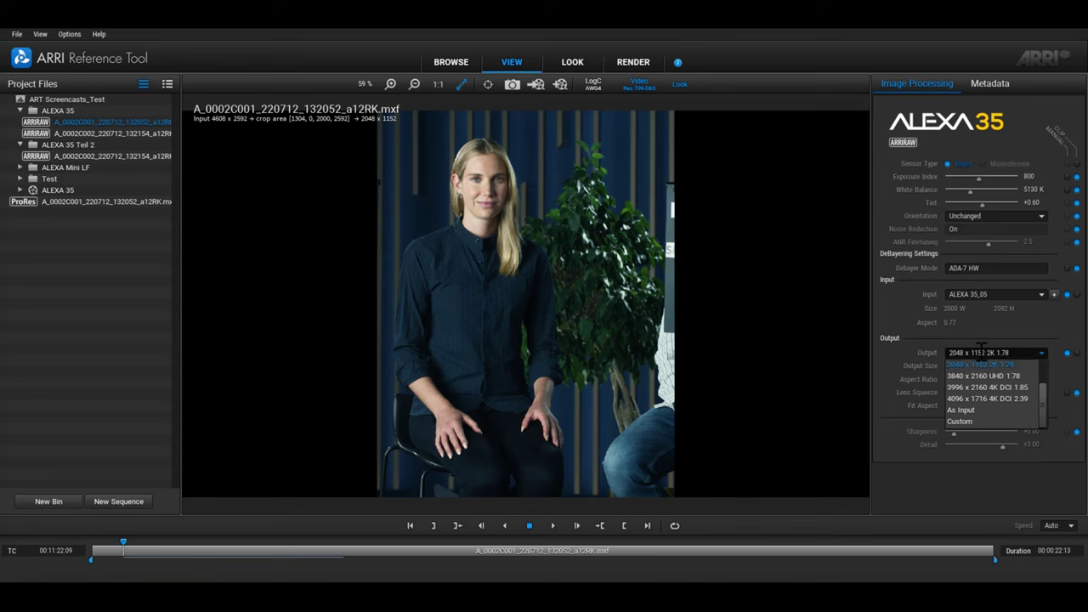
click(982, 410)
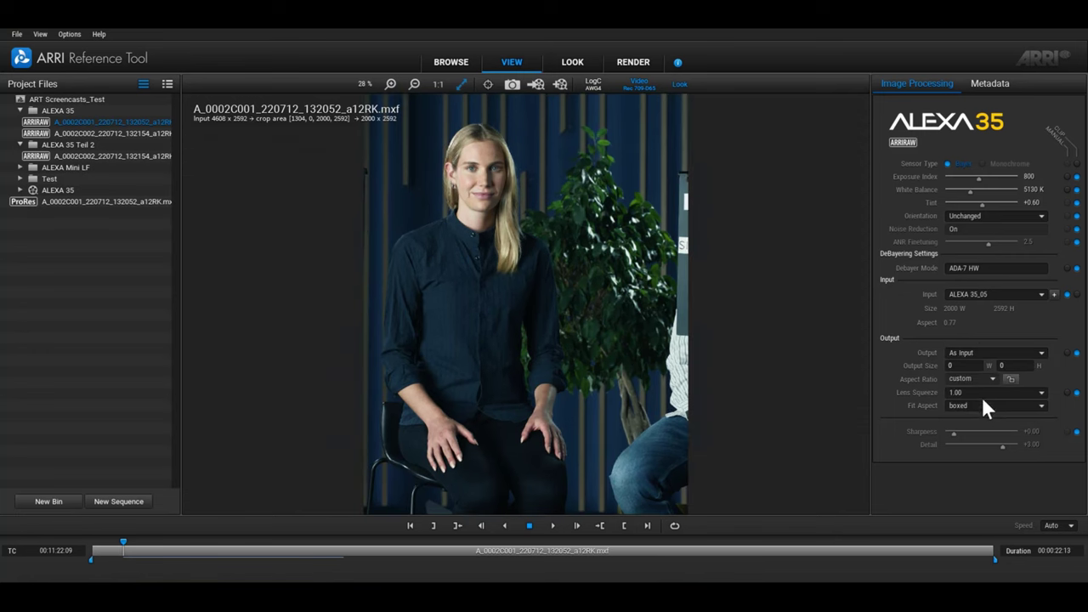
click(987, 352)
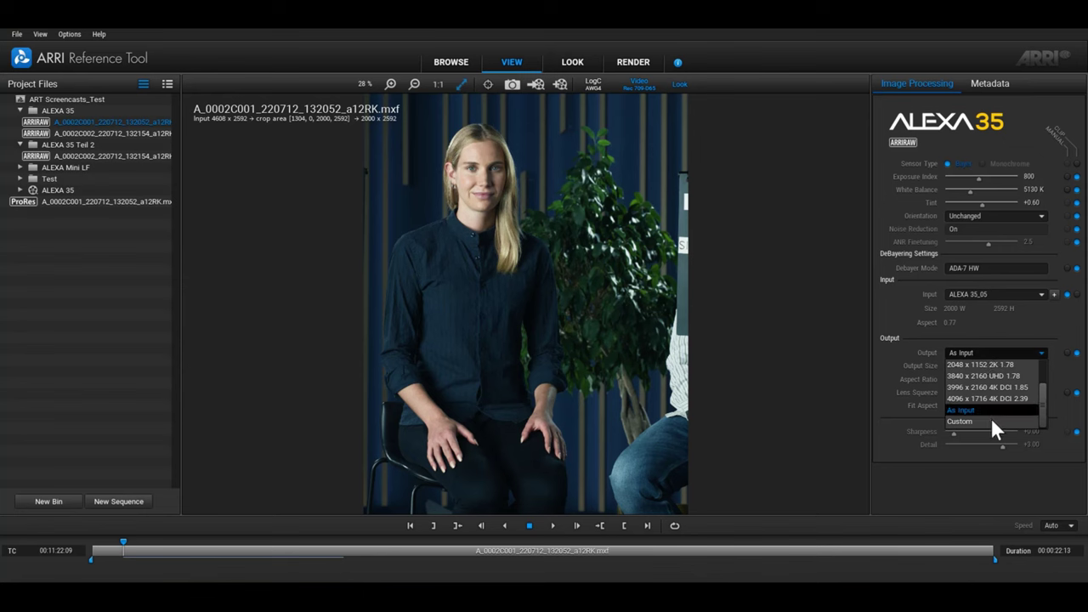
click(990, 417)
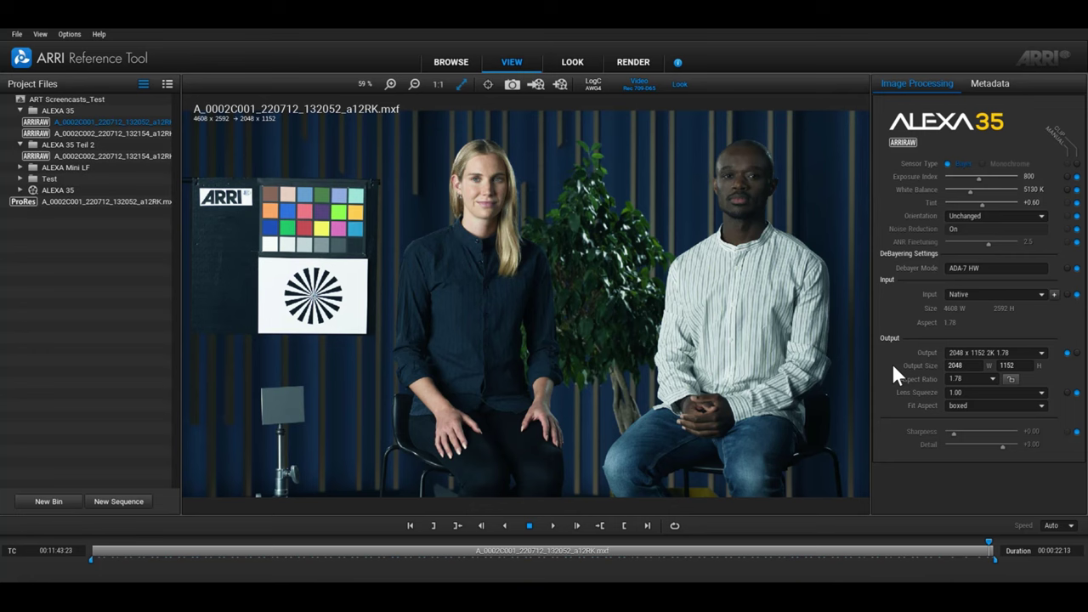
Step: Enter a custom output size, changing the width digits and setting the height to 1000
click(974, 365)
key(BackSpace)
key(BackSpace)
text(00)
click(1017, 365)
key(BackSpace)
key(BackSpace)
key(BackSpace)
text(000)
key(Return)
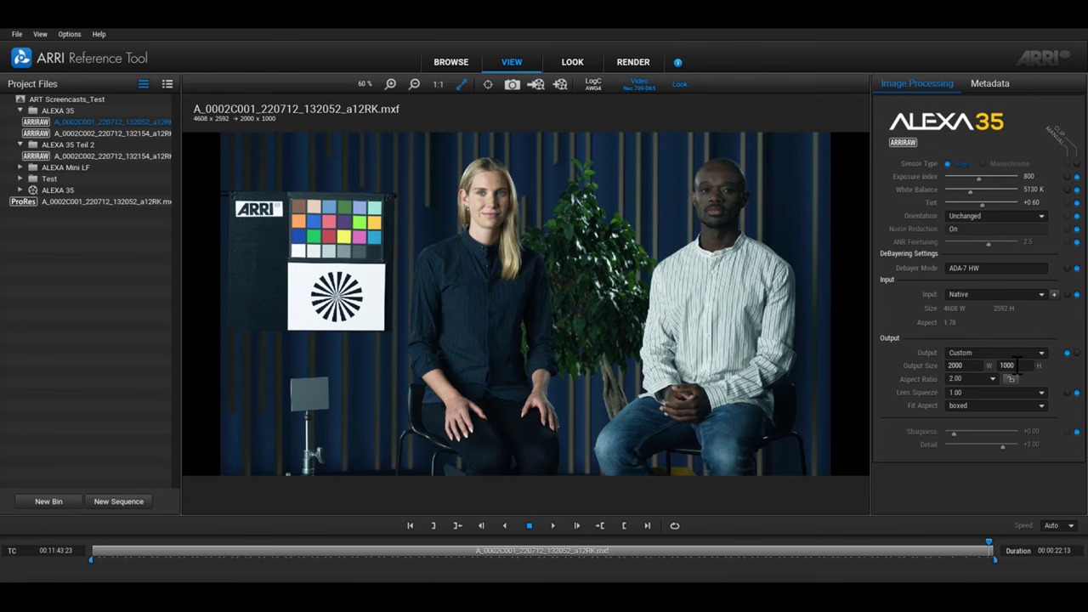
Step: Set the output aspect ratio to 1.33 and the output width to 1500
click(988, 379)
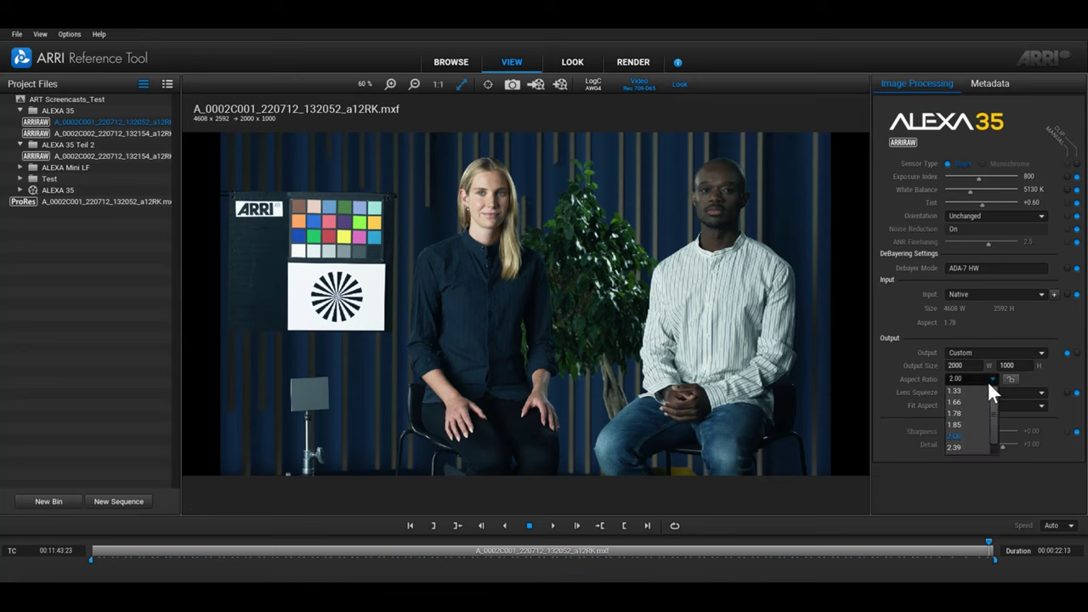
click(984, 386)
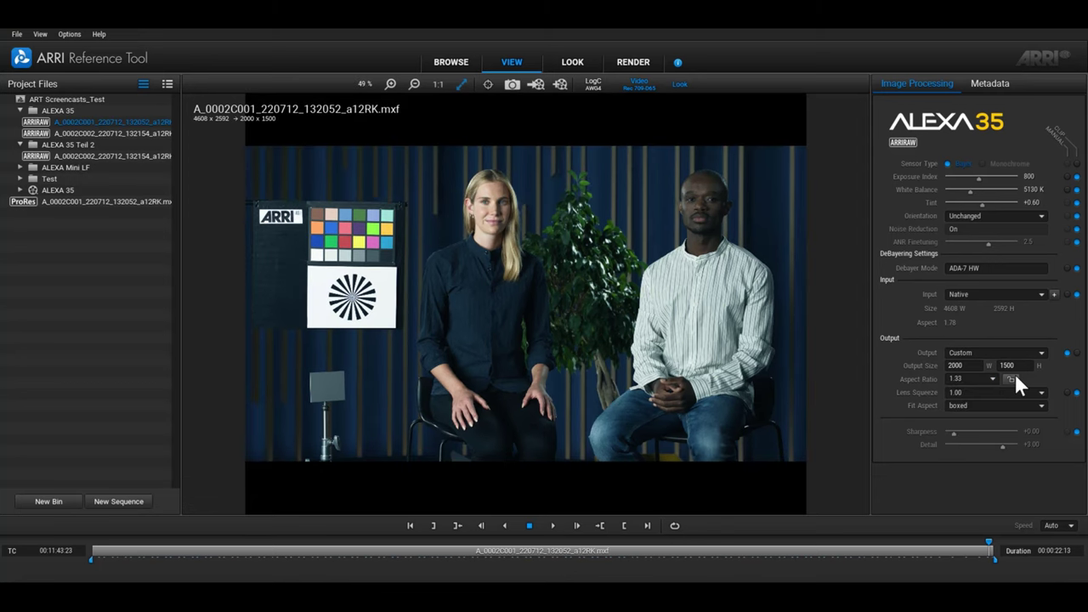
double_click(972, 367)
text(1500)
key(Return)
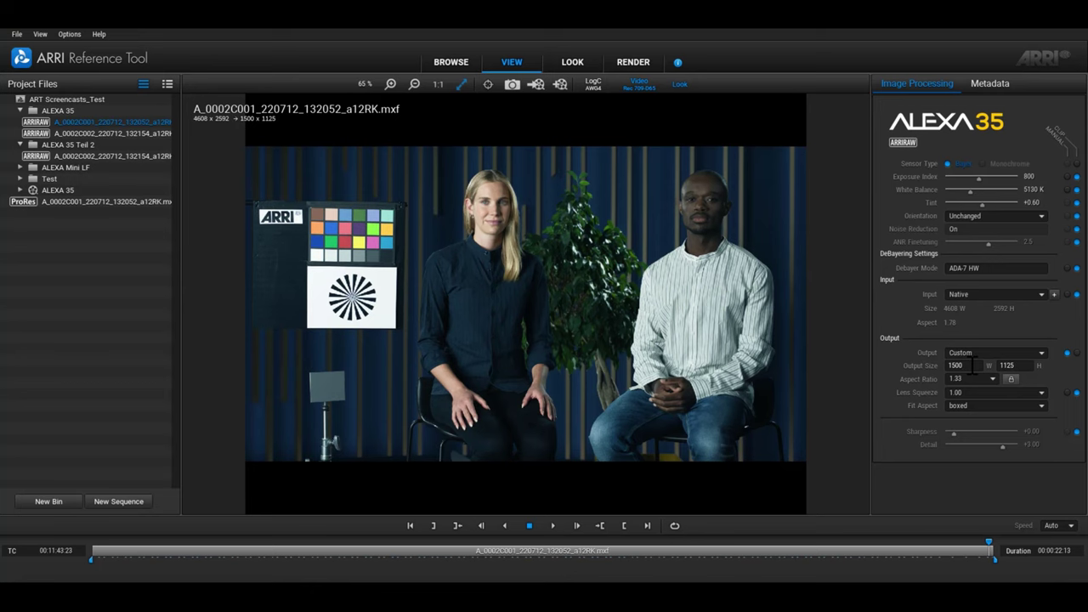
Step: Switch the aspect ratio to 2.00 and back to 1.33, and set Fit Aspect to cropped
click(972, 370)
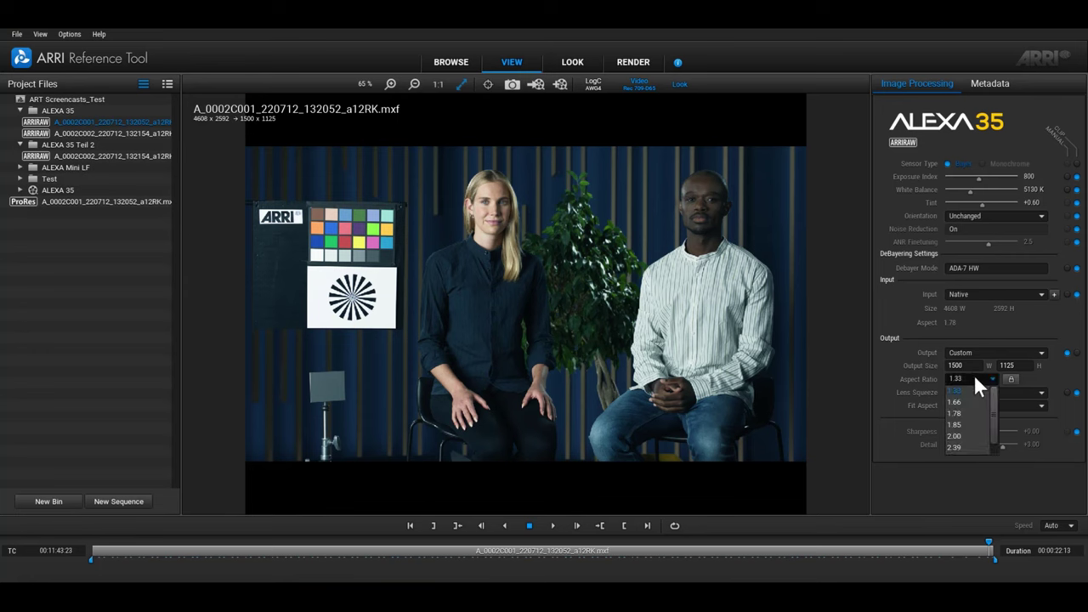
click(974, 435)
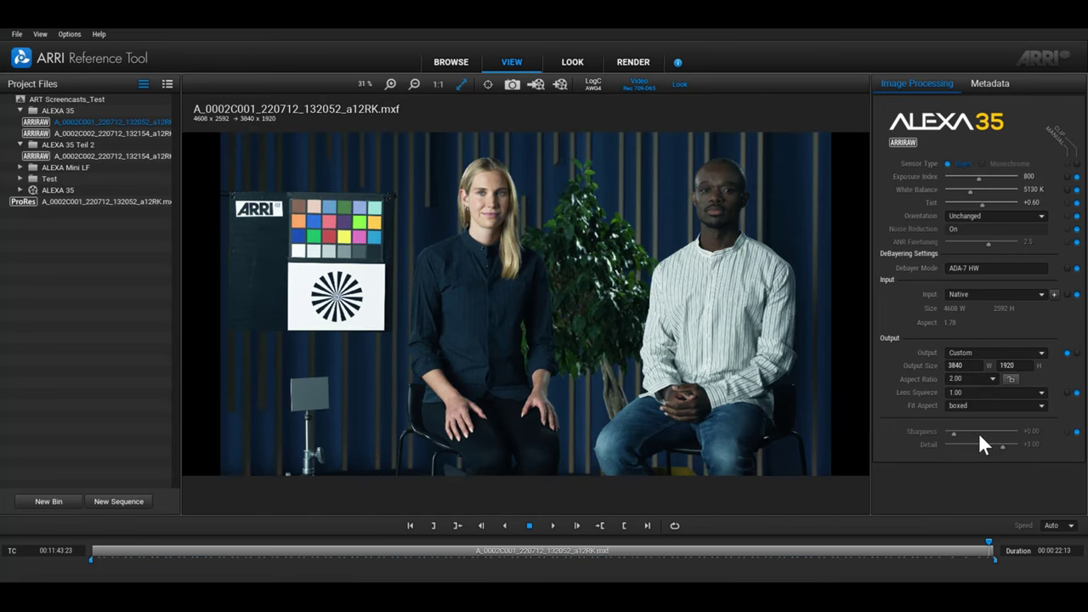
click(980, 376)
click(978, 387)
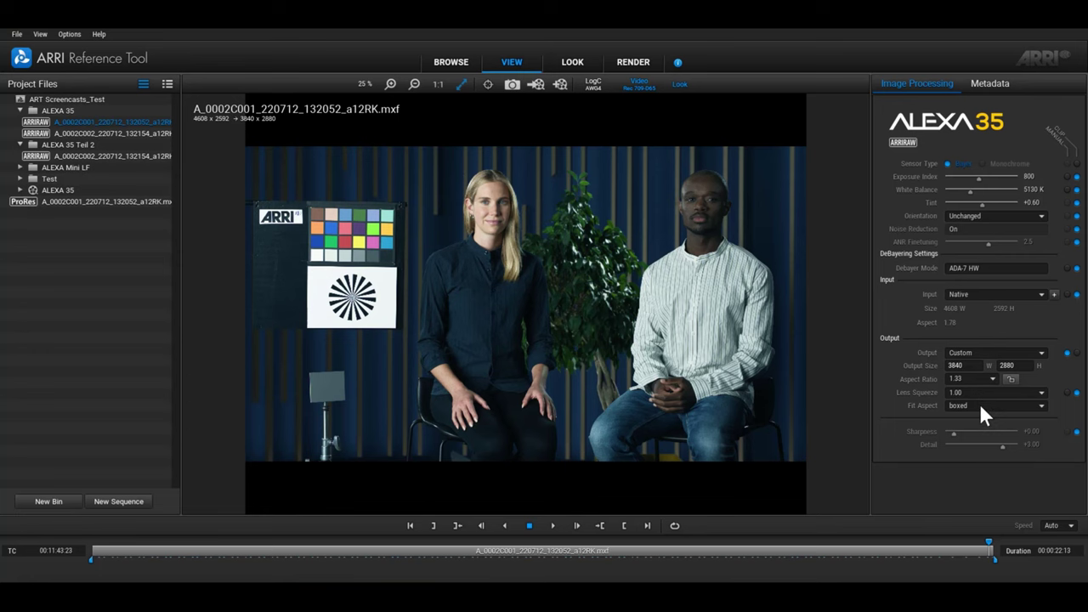
click(980, 403)
click(980, 429)
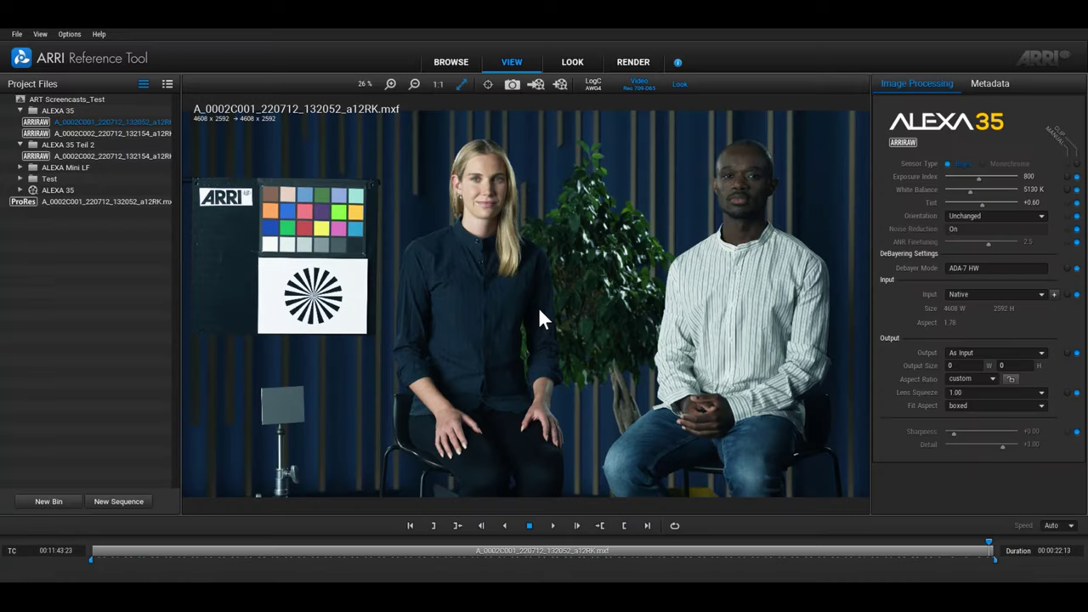
Step: Add a 2000 x 2592 sensor crop named ALEXA 35_05 and apply it as the input
click(1054, 295)
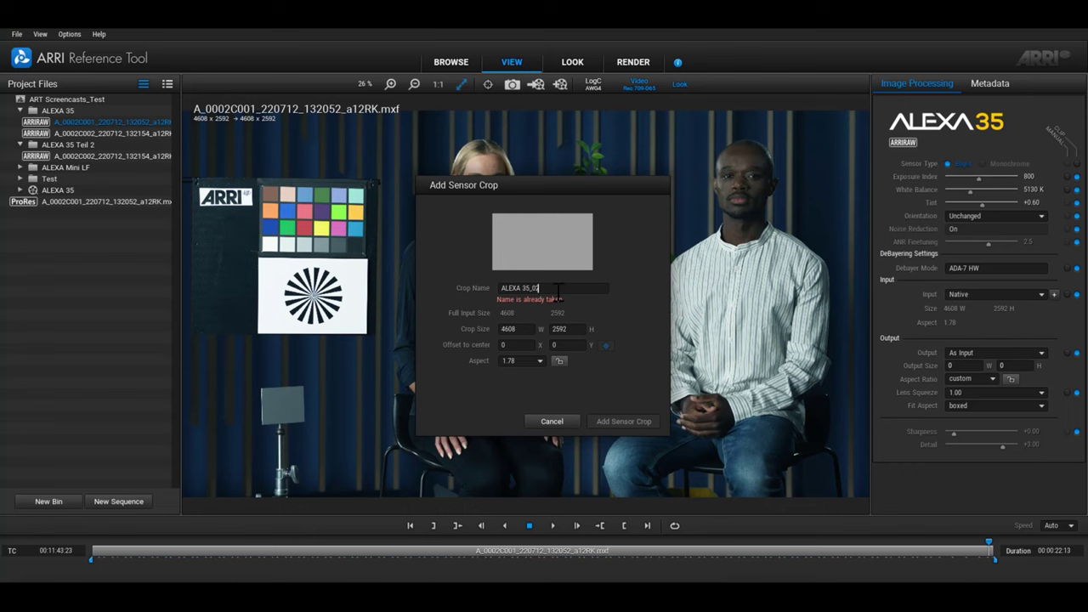
key(BackSpace)
text(5)
key(Tab)
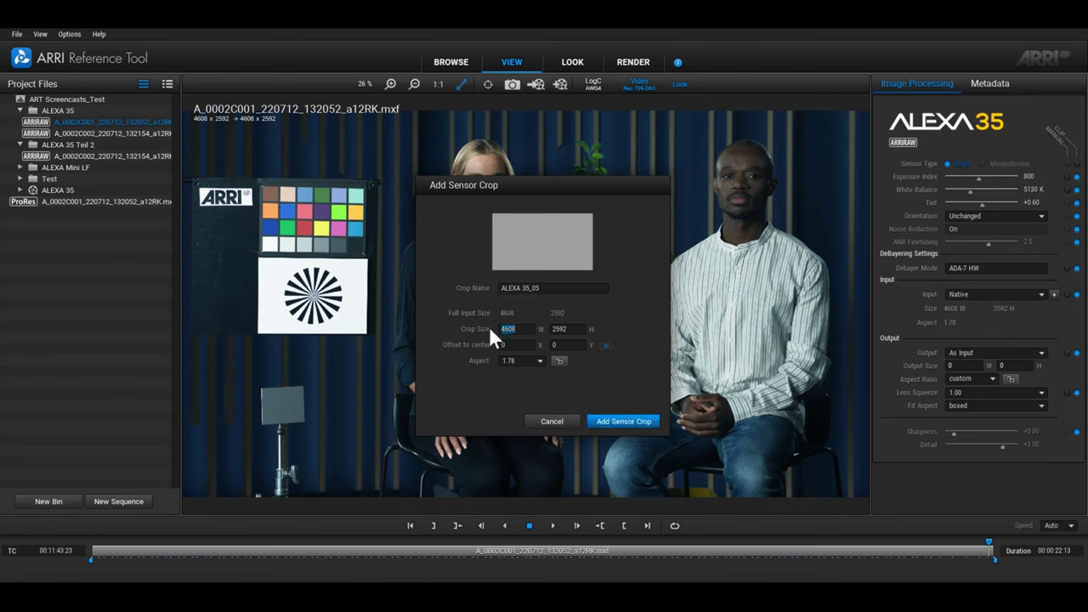
text(200)
key(Delete)
key(Delete)
key(Delete)
key(Delete)
text(0)
click(610, 421)
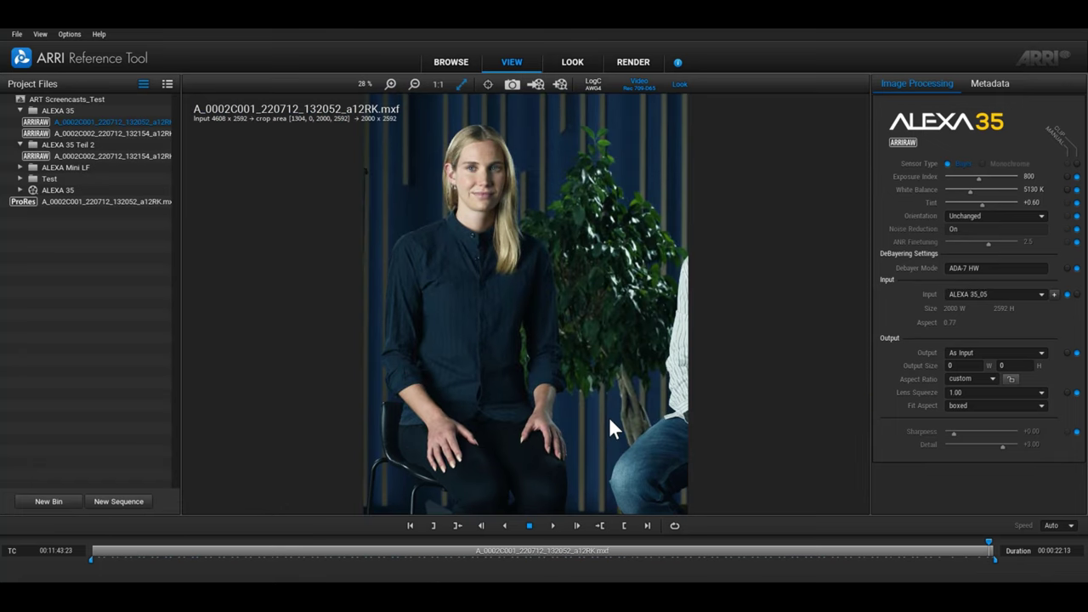